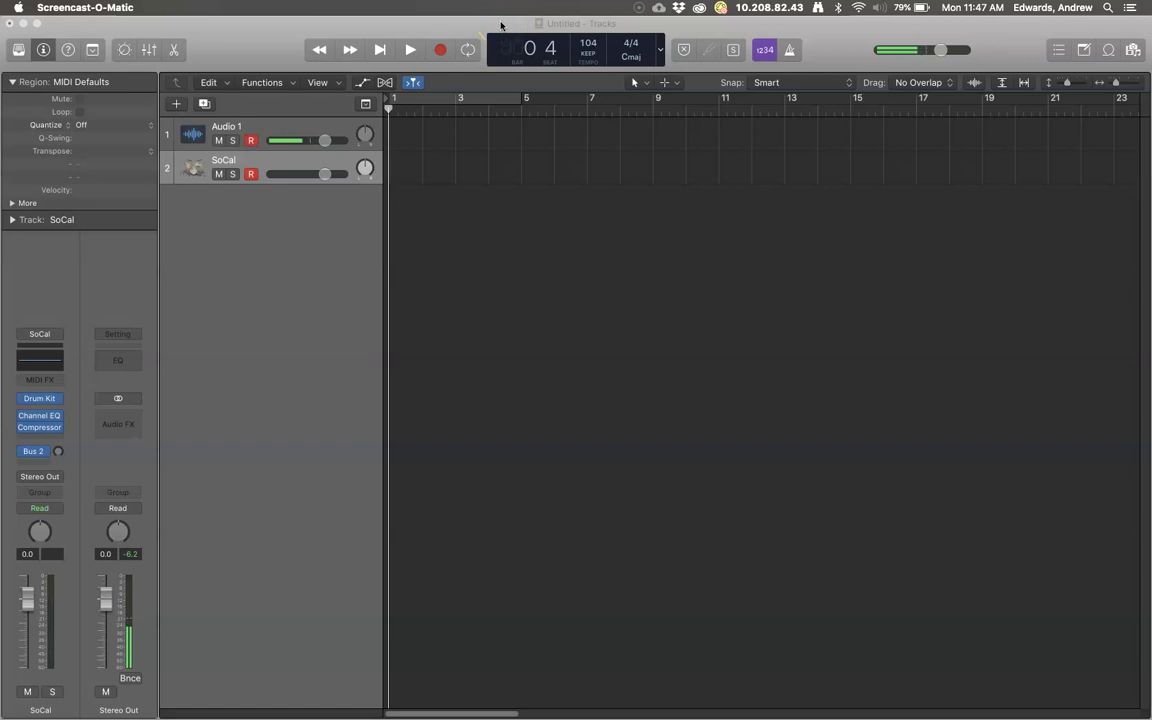
Toggle the metronome off and back on, play the empty project to hear the click, and return the playhead to bar 1.
{"action": "left_click", "coordinate": [491, 23]}
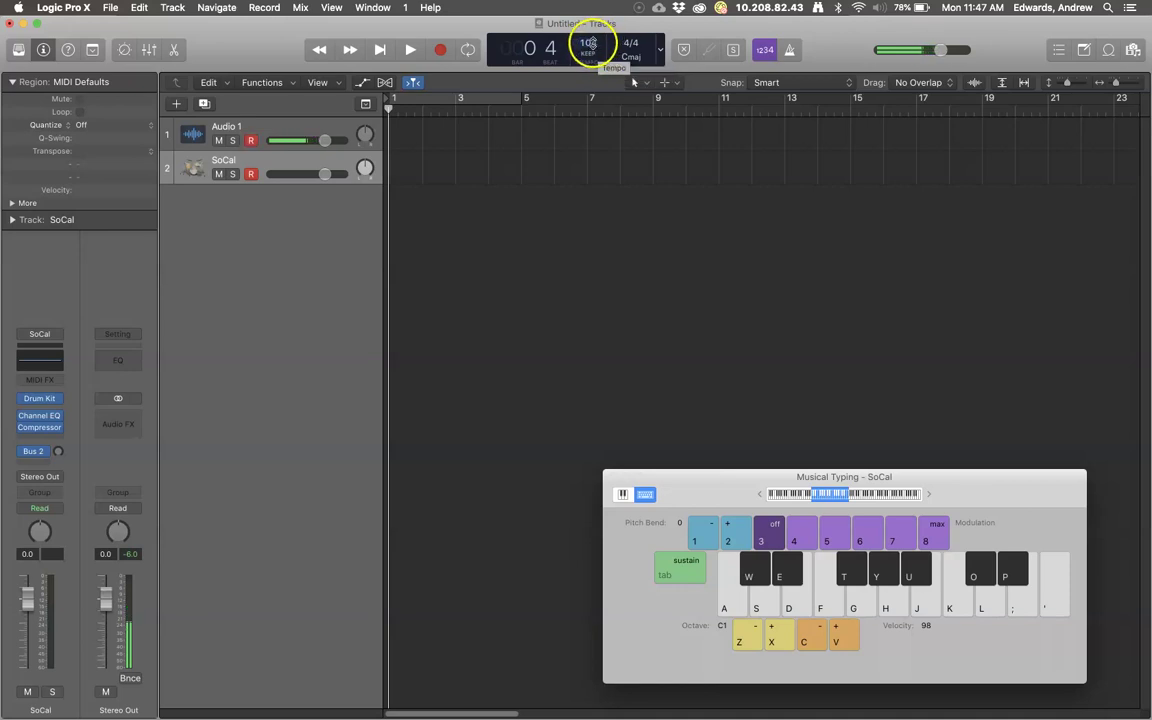
{"action": "left_click", "coordinate": [791, 49]}
{"action": "left_click", "coordinate": [791, 50]}
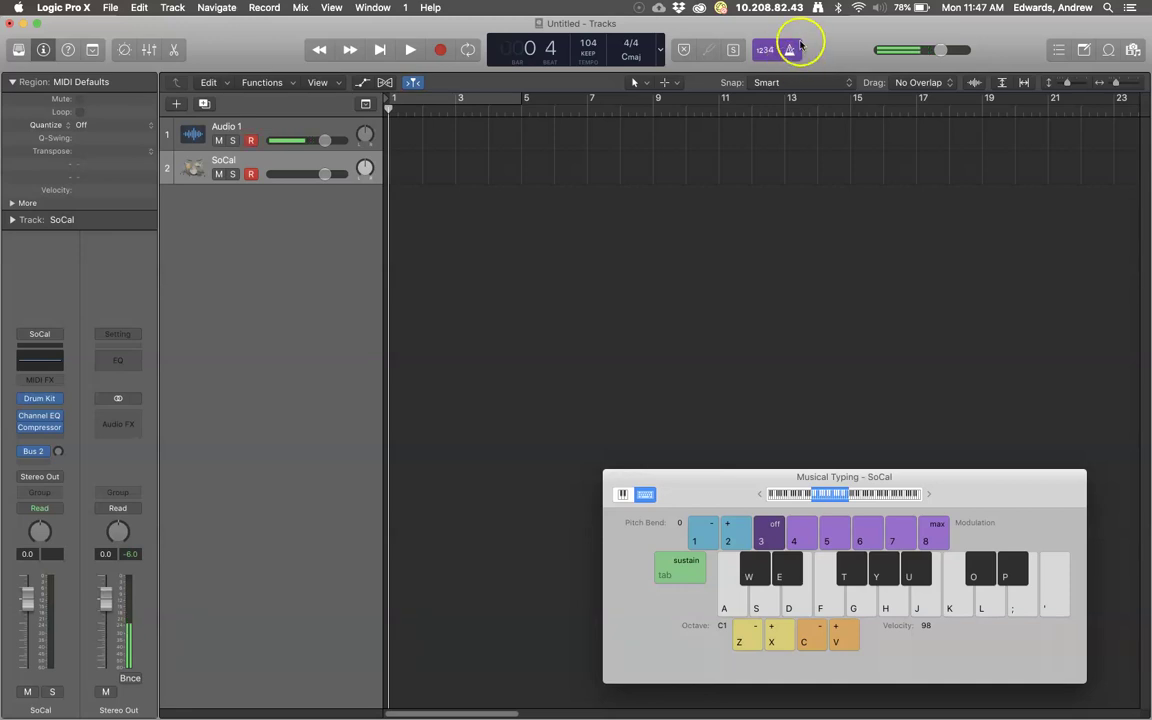
{"action": "left_click", "coordinate": [409, 50]}
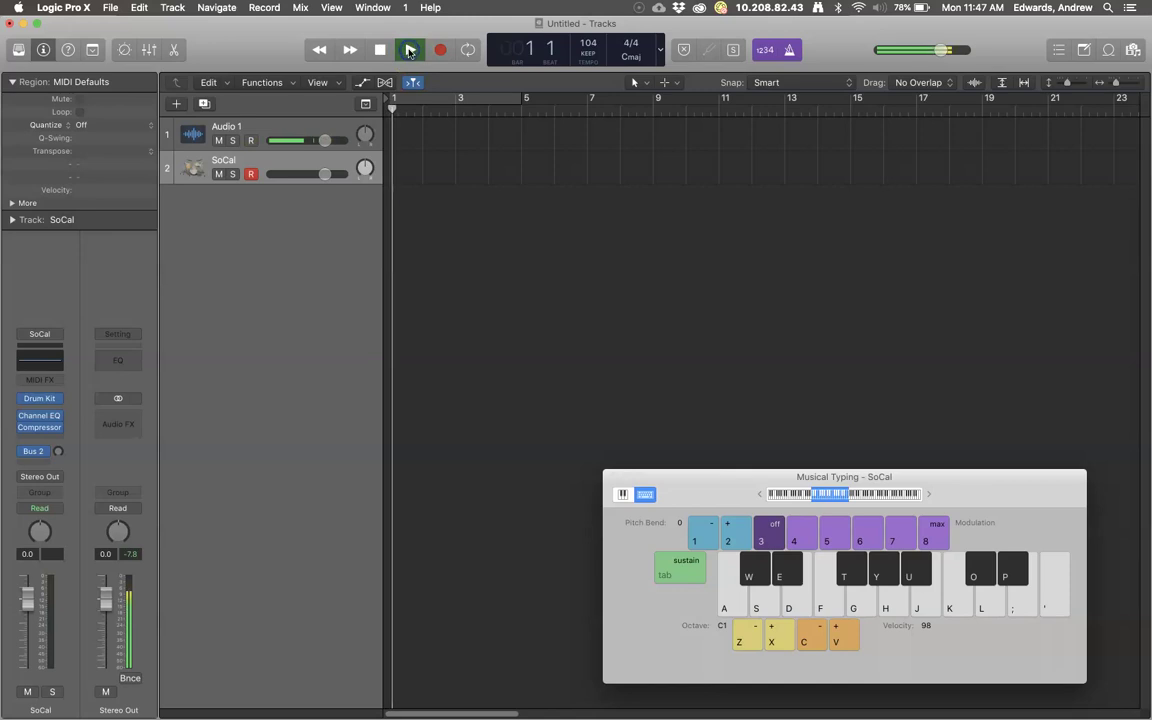
{"action": "left_click", "coordinate": [381, 50]}
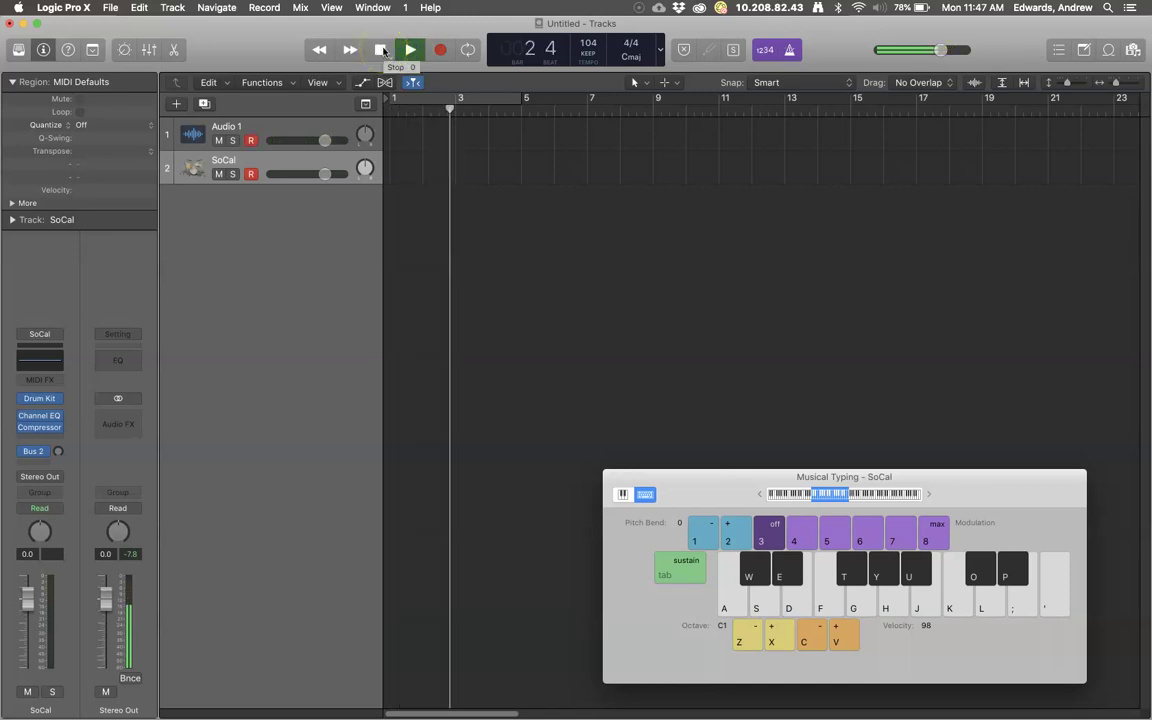
{"action": "left_click", "coordinate": [381, 50]}
{"action": "left_click", "coordinate": [380, 49]}
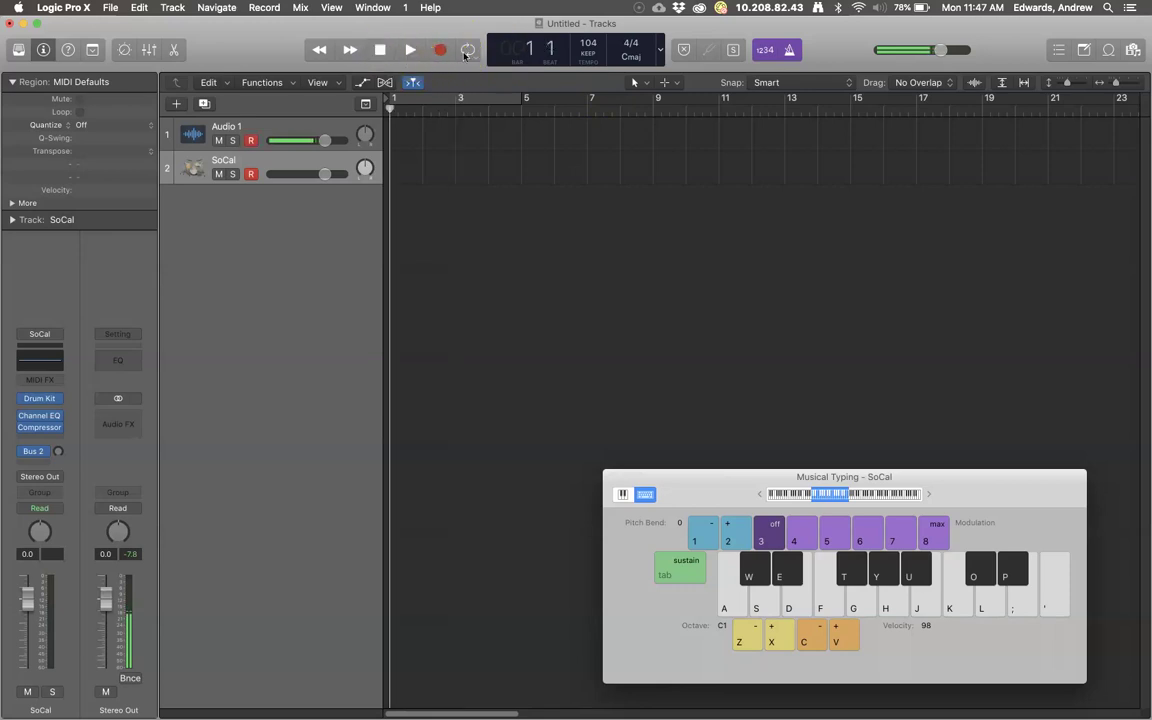
Adjust the tone and volume of the audio click in the metronome settings and close the settings window.
{"action": "right_click", "coordinate": [795, 55]}
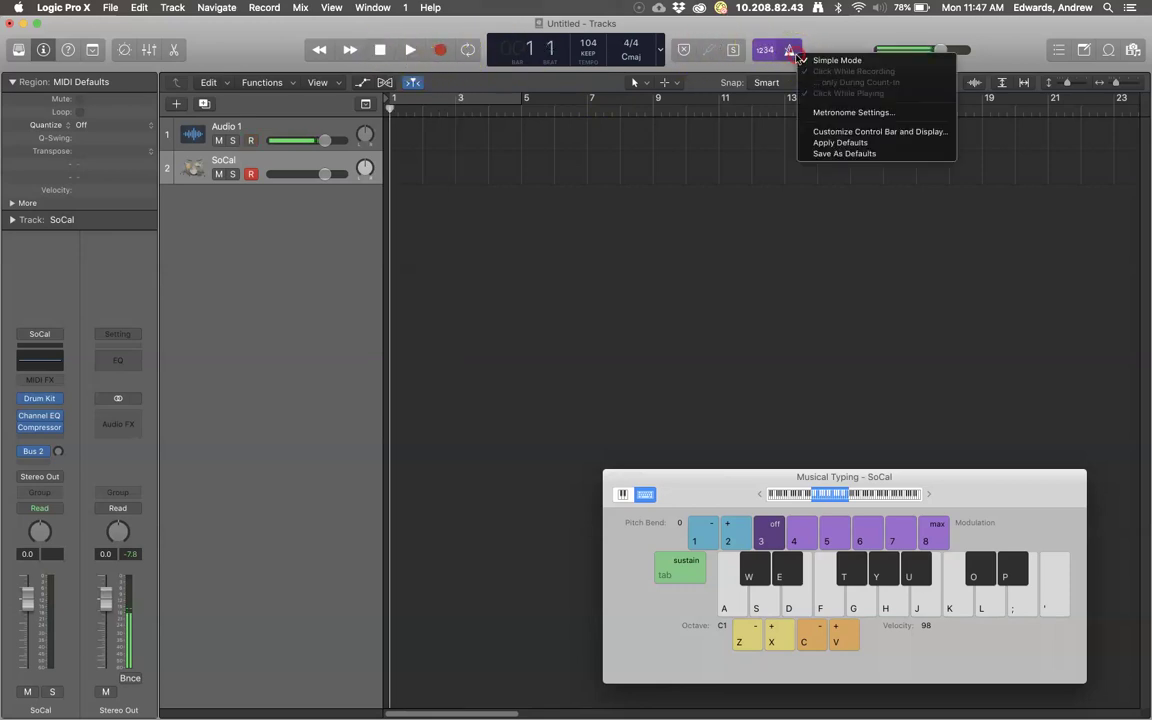
{"action": "left_click", "coordinate": [836, 113]}
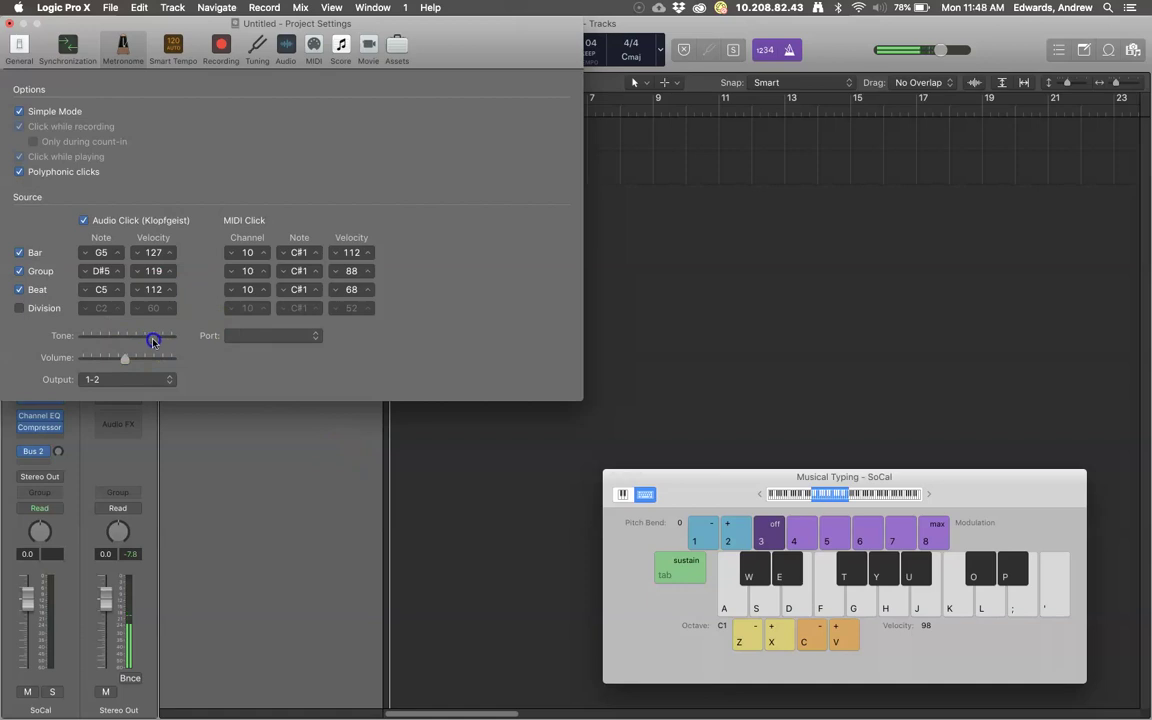
{"action": "left_click", "coordinate": [123, 359]}
{"action": "left_click", "coordinate": [43, 51]}
{"action": "left_click", "coordinate": [12, 23]}
Play the project briefly to hear the adjusted metronome click, and stop playback.
{"action": "left_click", "coordinate": [410, 50]}
{"action": "left_click", "coordinate": [380, 50]}
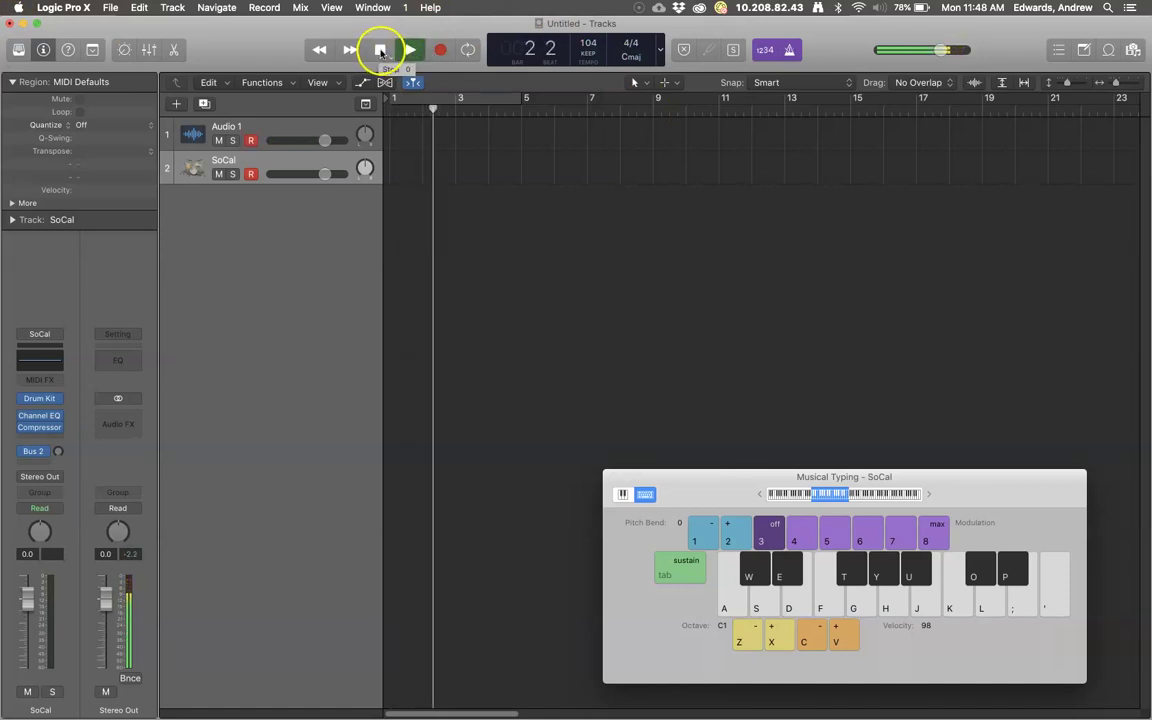
{"action": "left_click", "coordinate": [380, 50]}
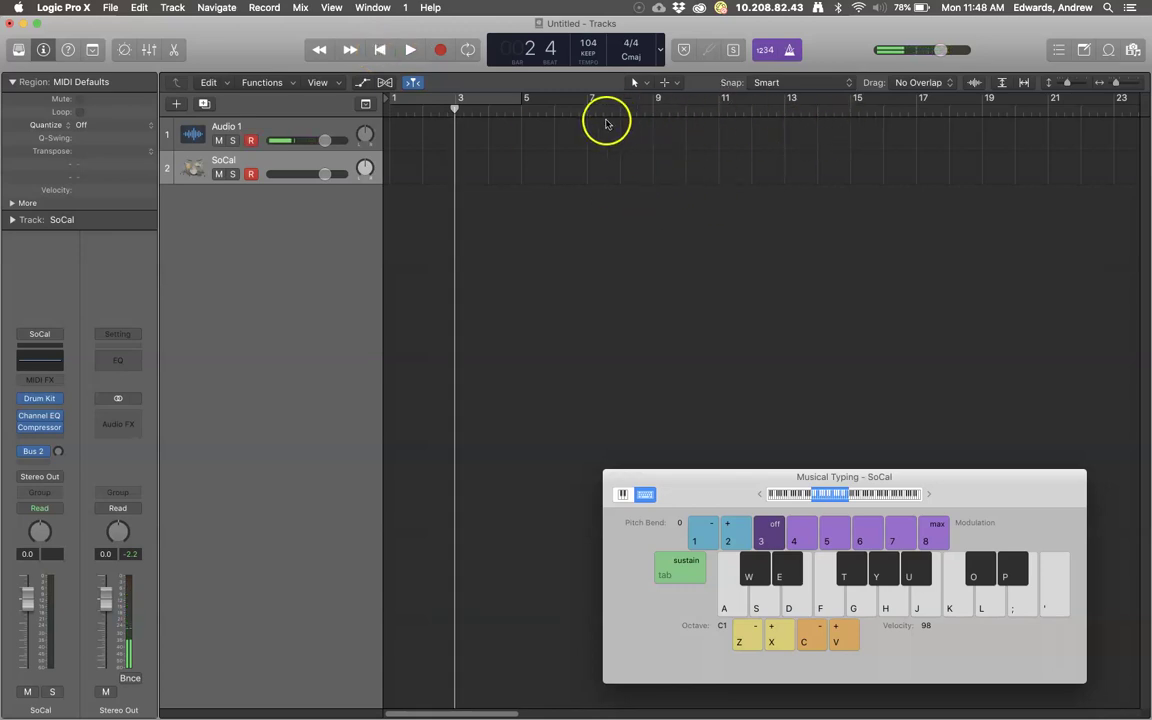
Raise the project tempo to 142 and play from bar 1 to hear the faster metronome click.
{"action": "left_click", "coordinate": [386, 51]}
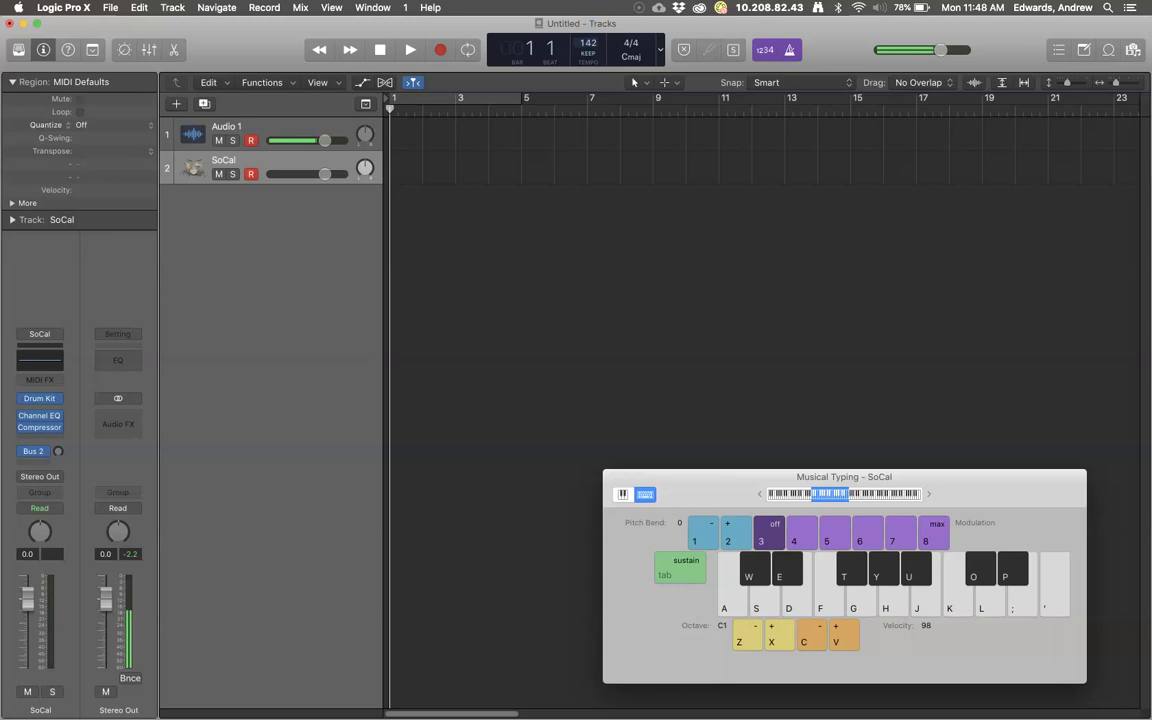
{"action": "left_click", "coordinate": [410, 49]}
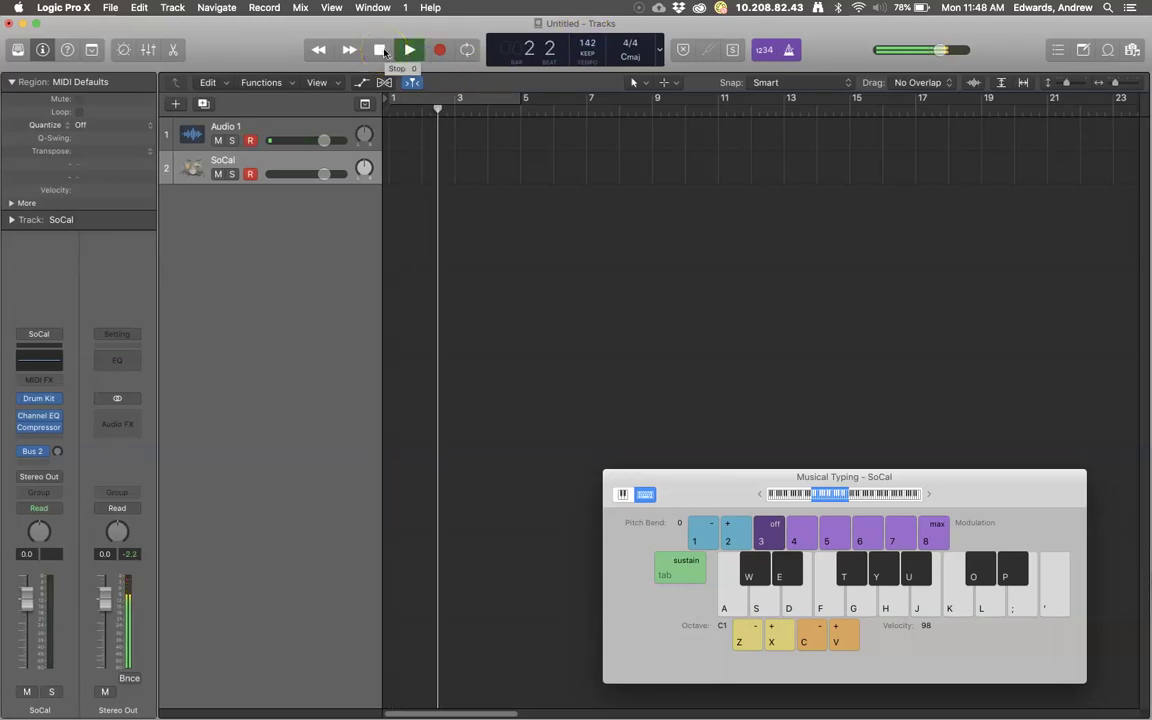
{"action": "left_click", "coordinate": [383, 51]}
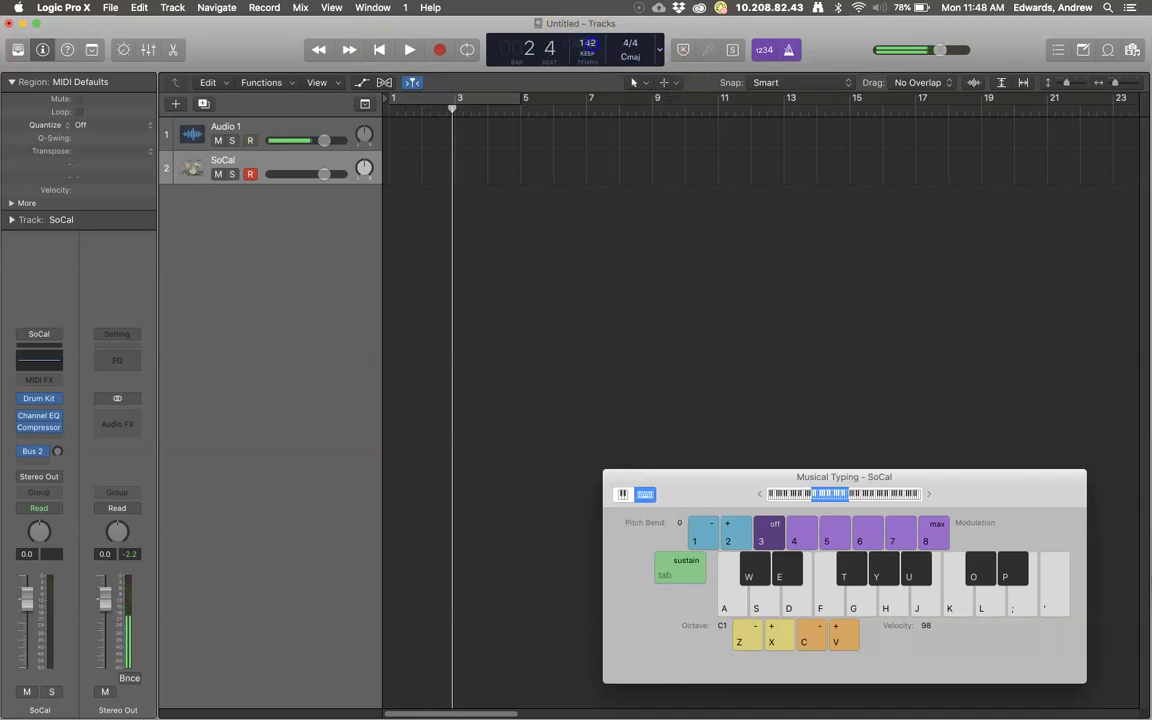
Lower the project tempo to 69 and play from bar 1 to hear the slower metronome click.
{"action": "left_click_drag", "start_coordinate": [594, 90], "coordinate": [597, 125]}
{"action": "left_click", "coordinate": [379, 49]}
{"action": "left_click", "coordinate": [409, 50]}
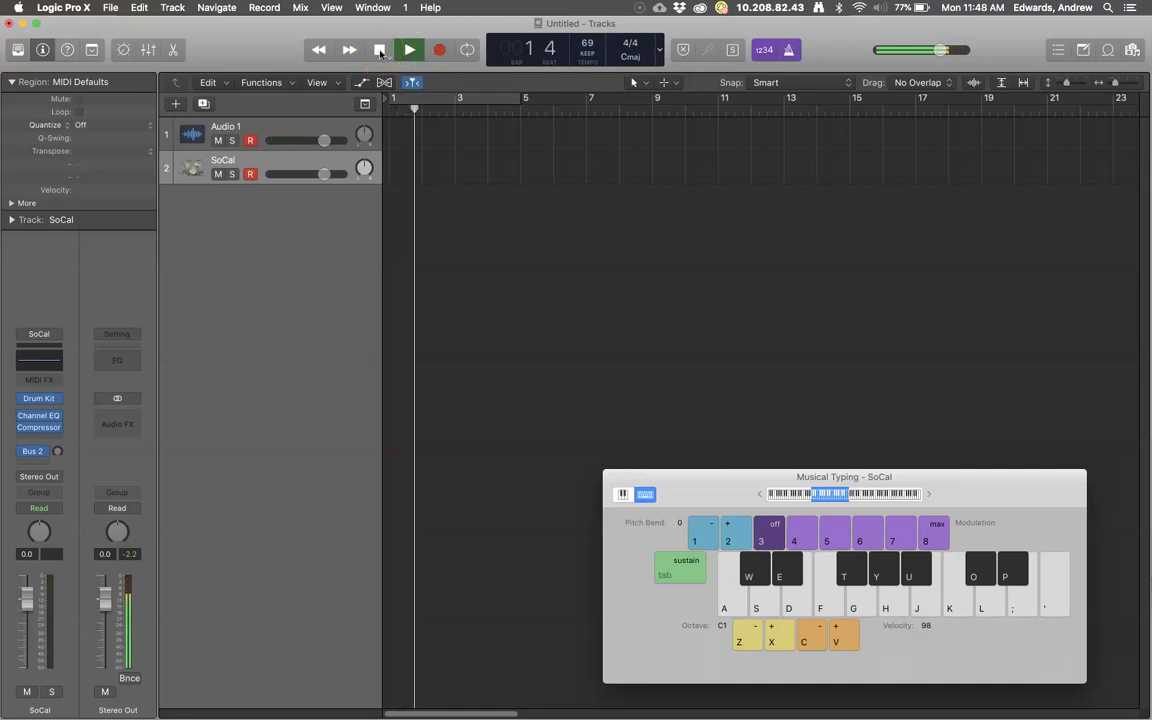
{"action": "left_click", "coordinate": [379, 50]}
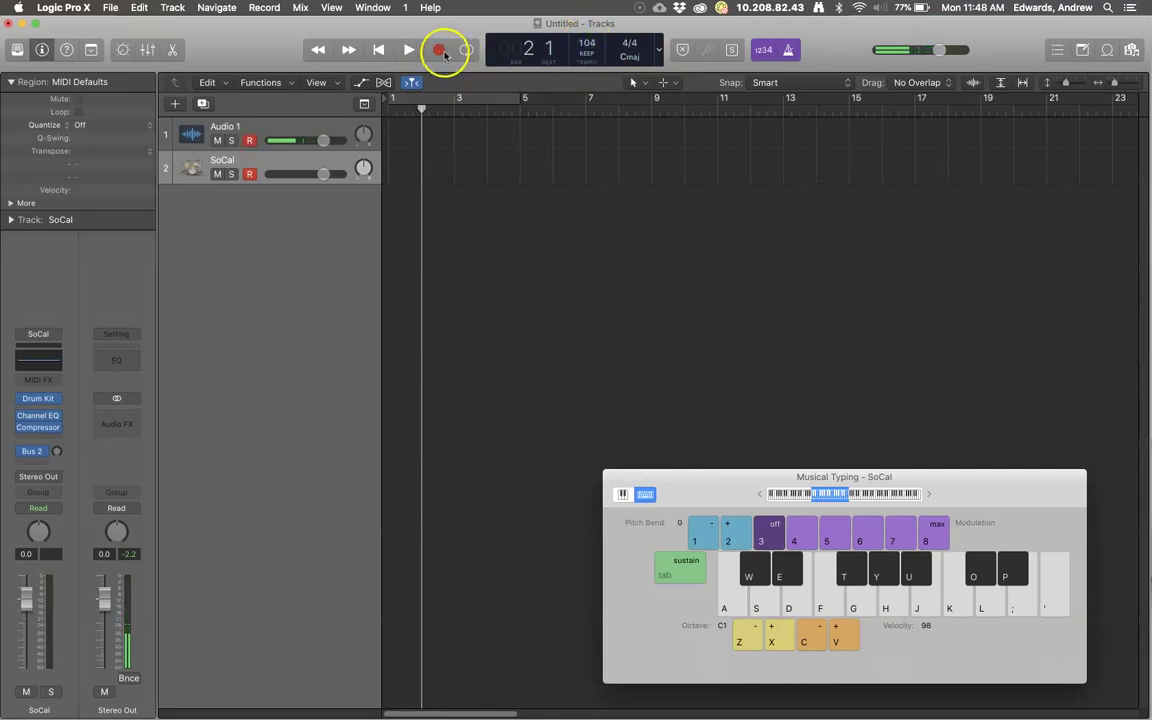
Record a kick, snare rimshot and closed hi-hat groove on the SoCal track from bar 1 at tempo 104, using Musical Typing.
{"action": "left_click", "coordinate": [379, 50]}
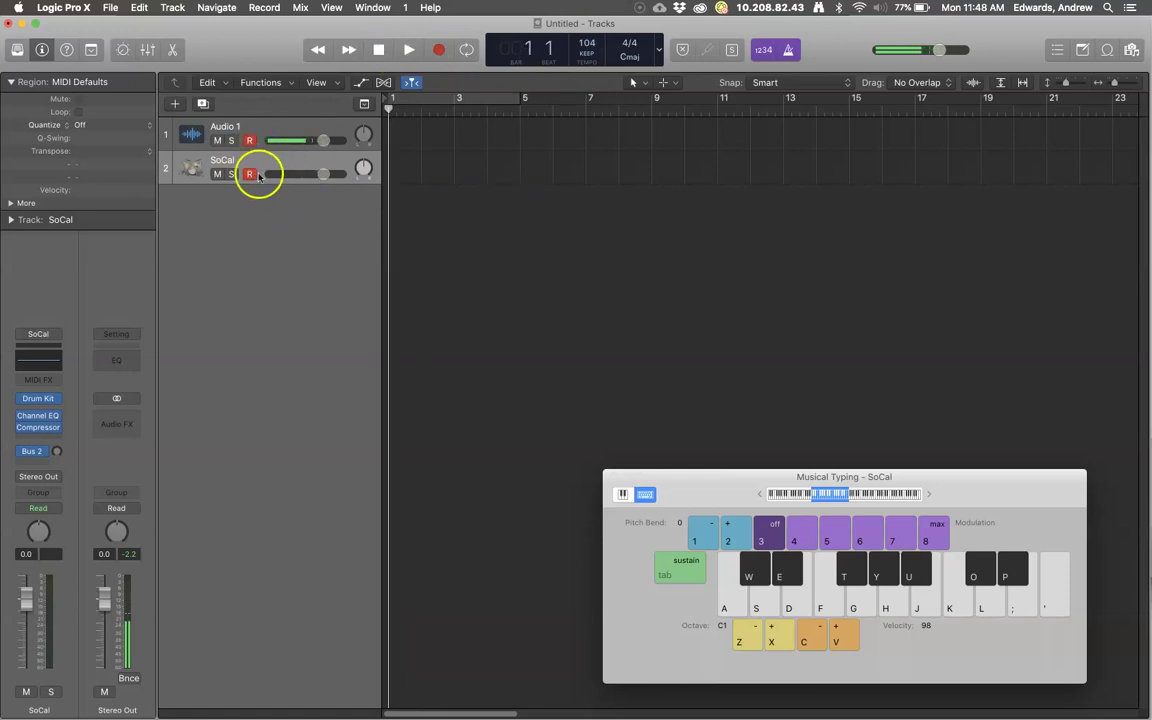
{"action": "left_click_drag", "start_coordinate": [722, 481], "coordinate": [733, 485]}
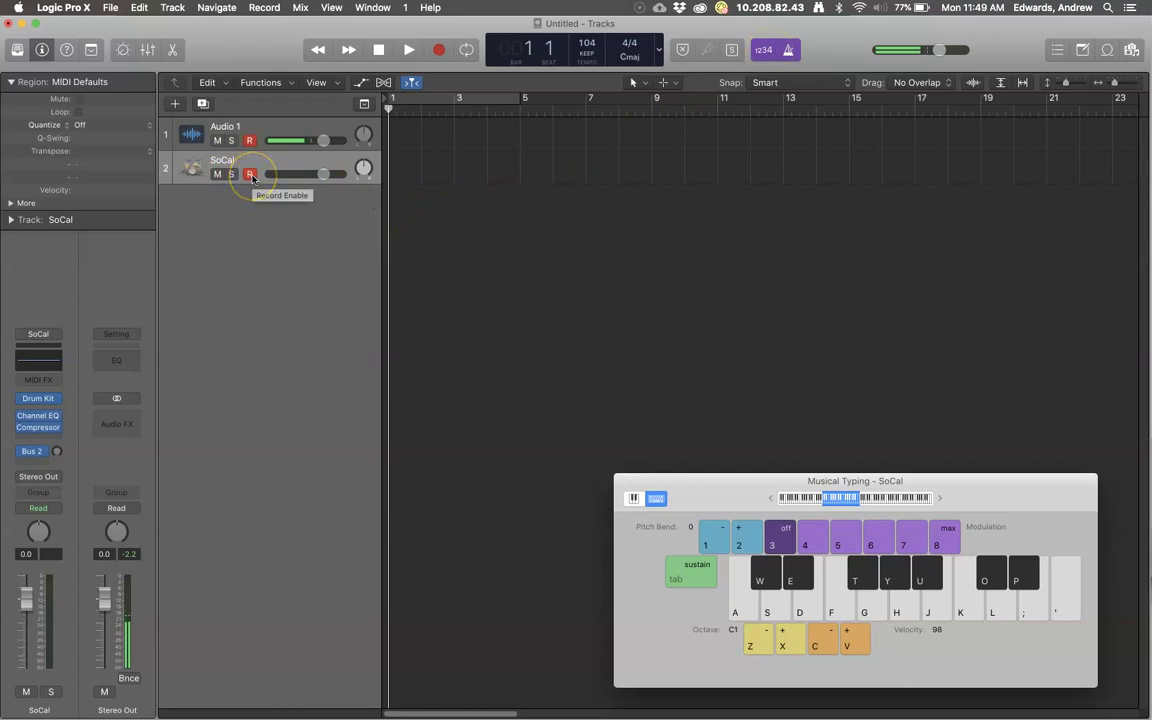
{"action": "left_click", "coordinate": [440, 50]}
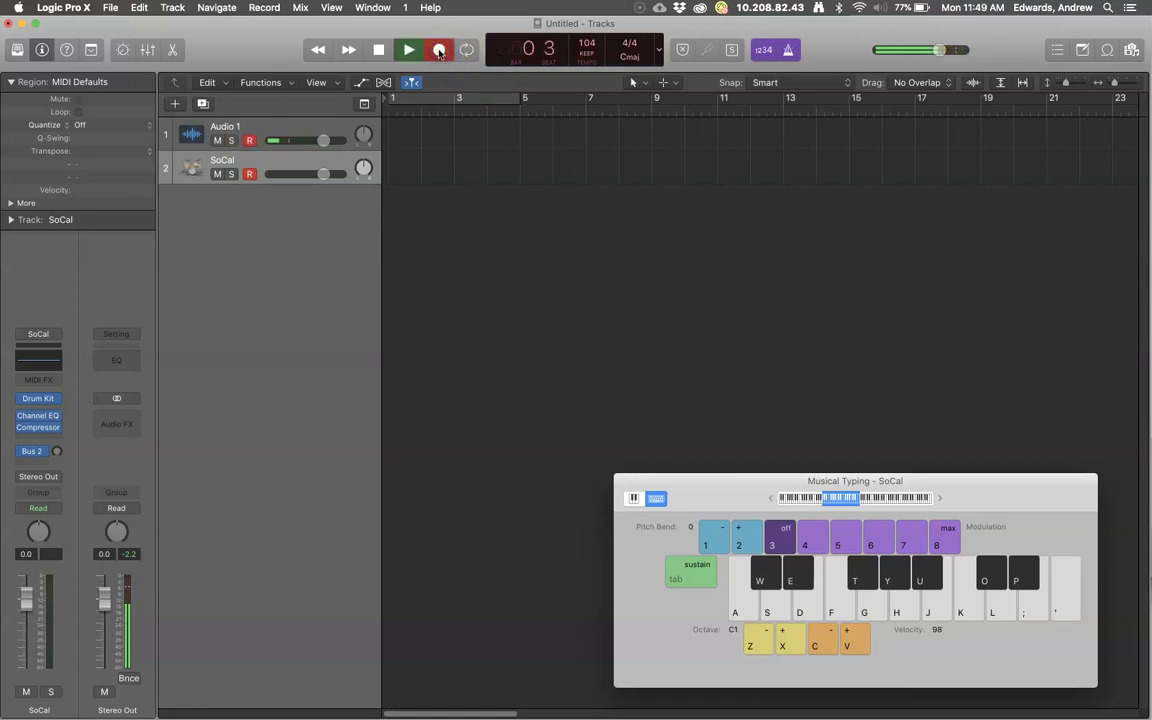
{"action": "key", "text": "a"}
{"action": "key", "text": "d"}
{"action": "key", "text": "t"}
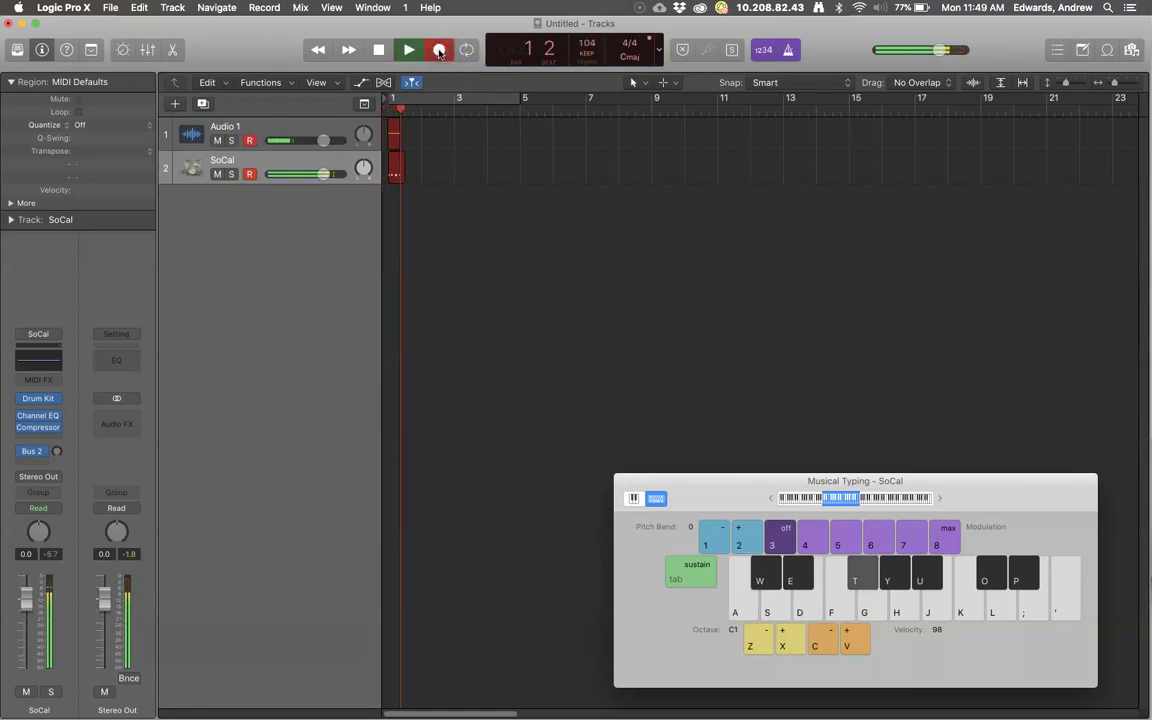
{"action": "key", "text": "t"}
{"action": "key", "text": "t"}
{"action": "key", "text": "t"}
{"action": "key", "text": "t"}
{"action": "key", "text": "t"}
{"action": "key", "text": "t"}
{"action": "key", "text": "t"}
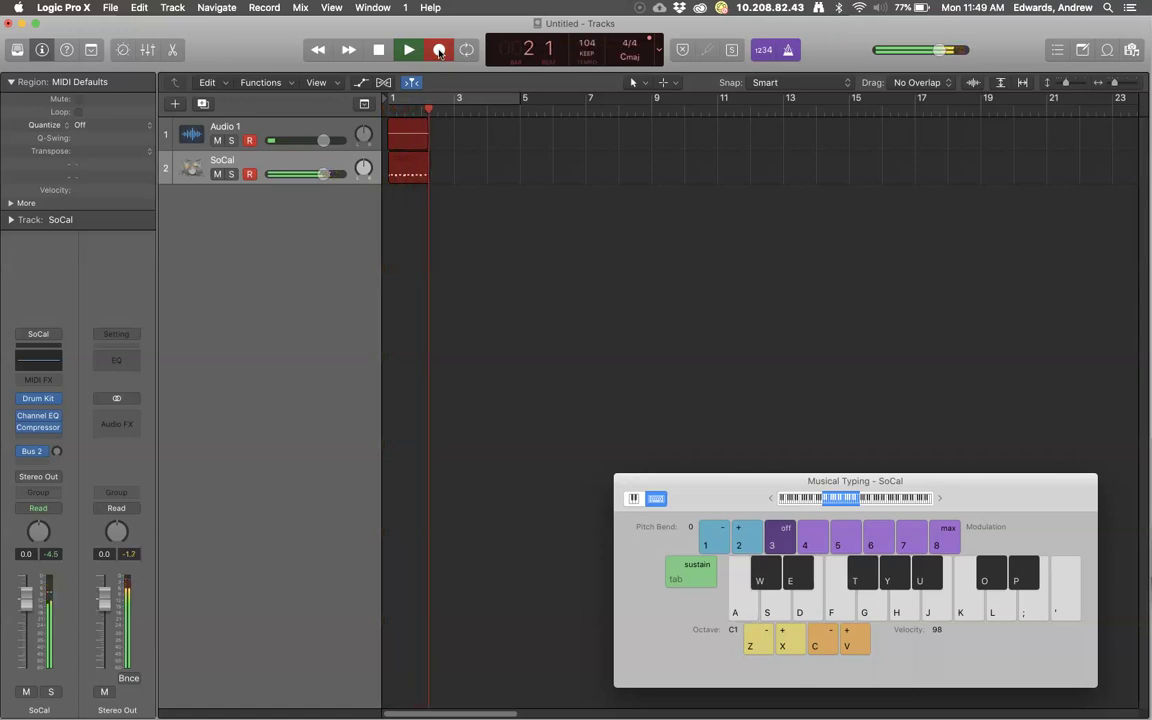
{"action": "key", "text": "t"}
{"action": "key", "text": "t"}
{"action": "key", "text": "d"}
{"action": "key", "text": "a"}
{"action": "key", "text": "t"}
{"action": "key", "text": "t"}
{"action": "key", "text": "d"}
{"action": "key", "text": "t"}
{"action": "key", "text": "t"}
{"action": "key", "text": "t"}
{"action": "key", "text": "t"}
{"action": "key", "text": "a"}
{"action": "key", "text": "t"}
{"action": "key", "text": "t"}
{"action": "key", "text": "d"}
{"action": "key", "text": "t"}
{"action": "key", "text": "t"}
{"action": "key", "text": "t"}
{"action": "key", "text": "t"}
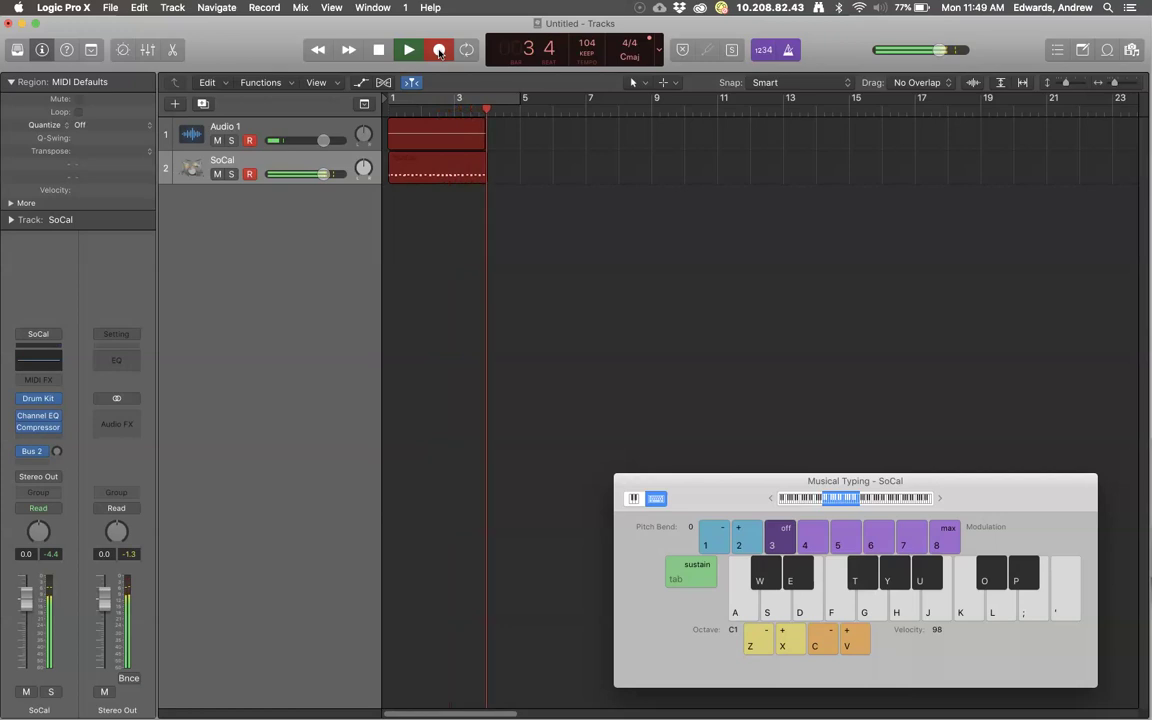
{"action": "key", "text": "d"}
{"action": "key", "text": "t"}
{"action": "key", "text": "t"}
{"action": "key", "text": "t"}
{"action": "key", "text": "t"}
{"action": "key", "text": "t"}
{"action": "key", "text": "t"}
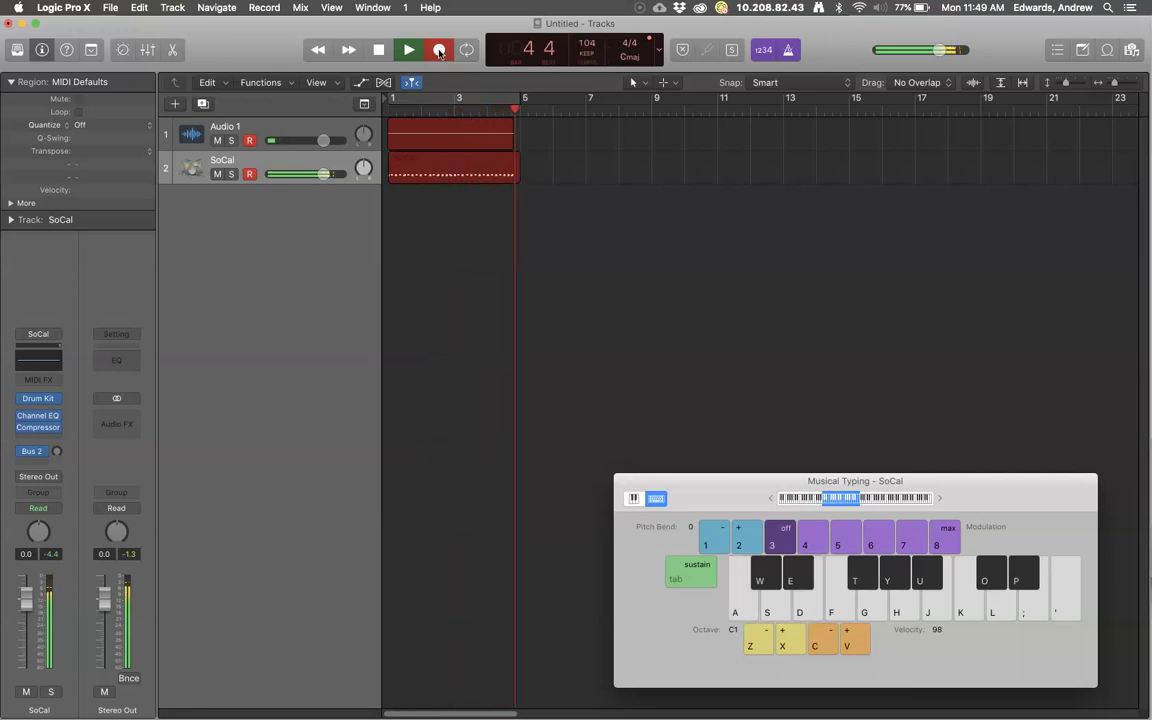
{"action": "key", "text": "d"}
{"action": "key", "text": "a"}
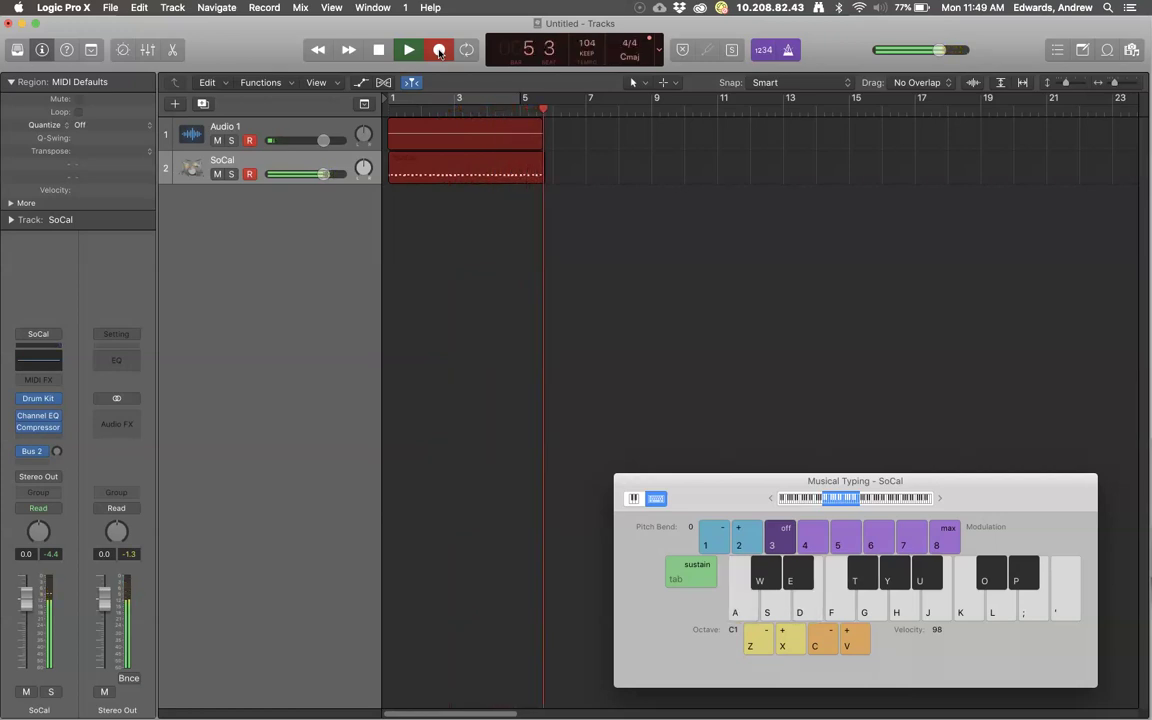
{"action": "key", "text": "a"}
{"action": "key", "text": "a"}
{"action": "key", "text": "t"}
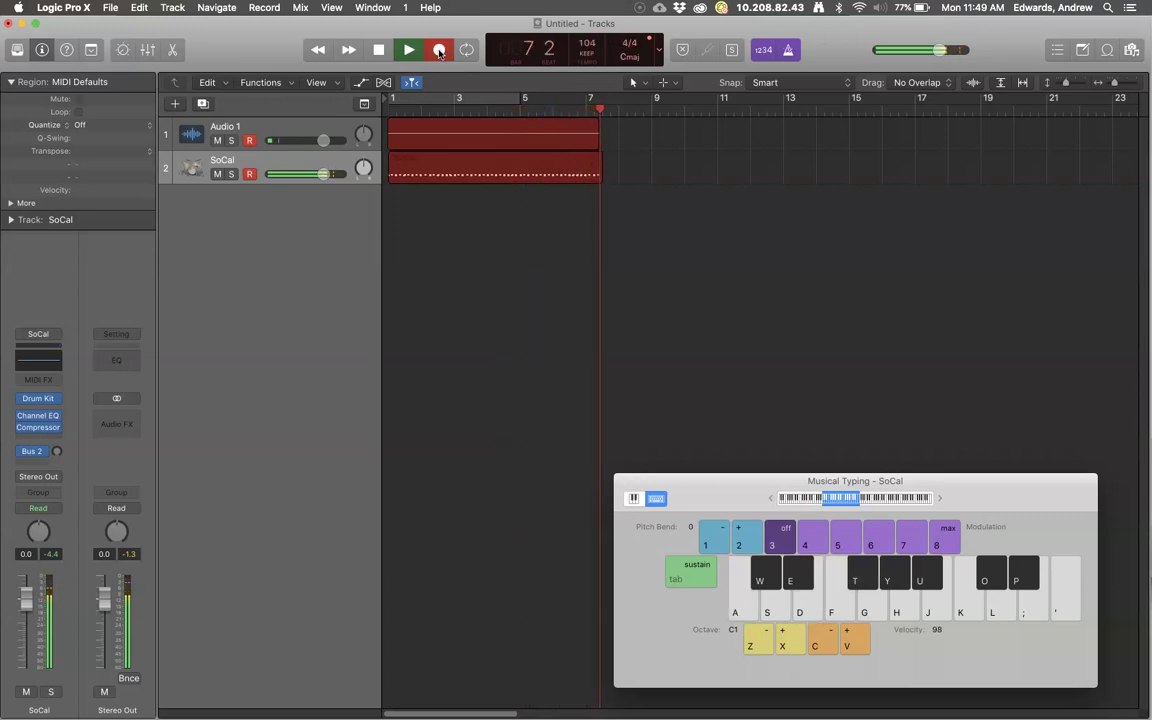
{"action": "key", "text": "a"}
{"action": "key", "text": "a"}
Finish the SoCal drum take with a short tom fill at the end of bar 8 and stop recording.
{"action": "key", "text": "g"}
{"action": "key", "text": "h"}
{"action": "key", "text": "f"}
{"action": "key", "text": "g"}
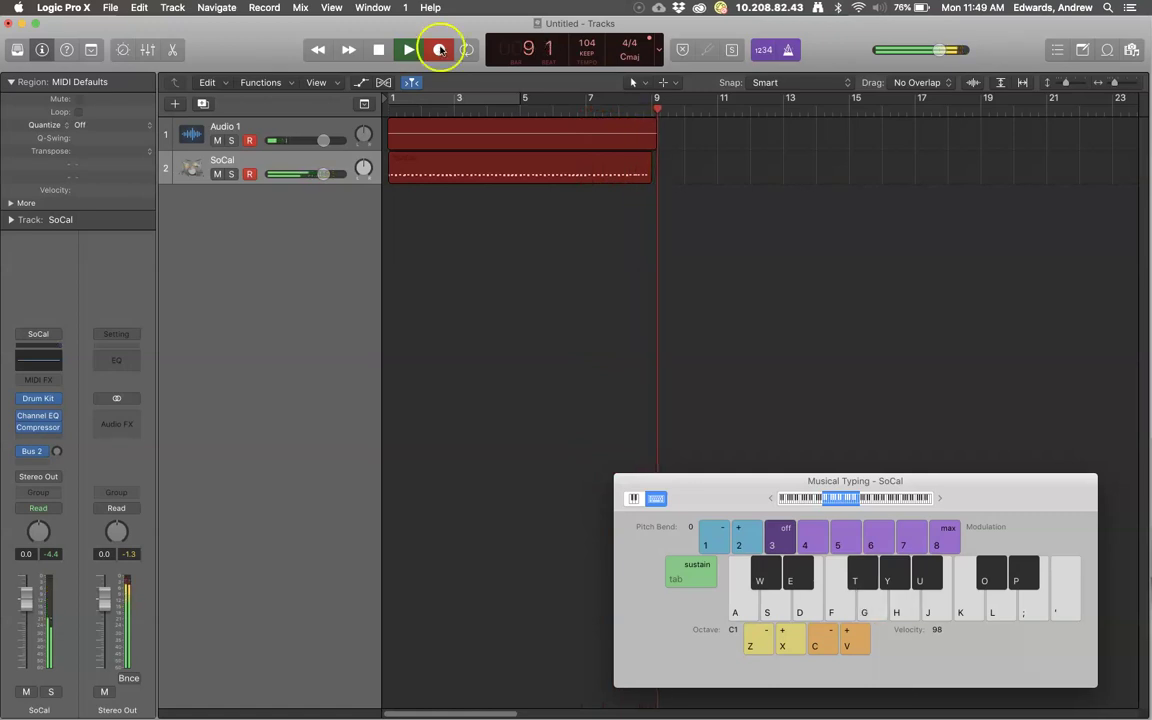
{"action": "left_click", "coordinate": [378, 49]}
Delete the unwanted Untitled_1#01 region from the Audio 1 track together with its recorded audio file.
{"action": "left_click", "coordinate": [557, 138]}
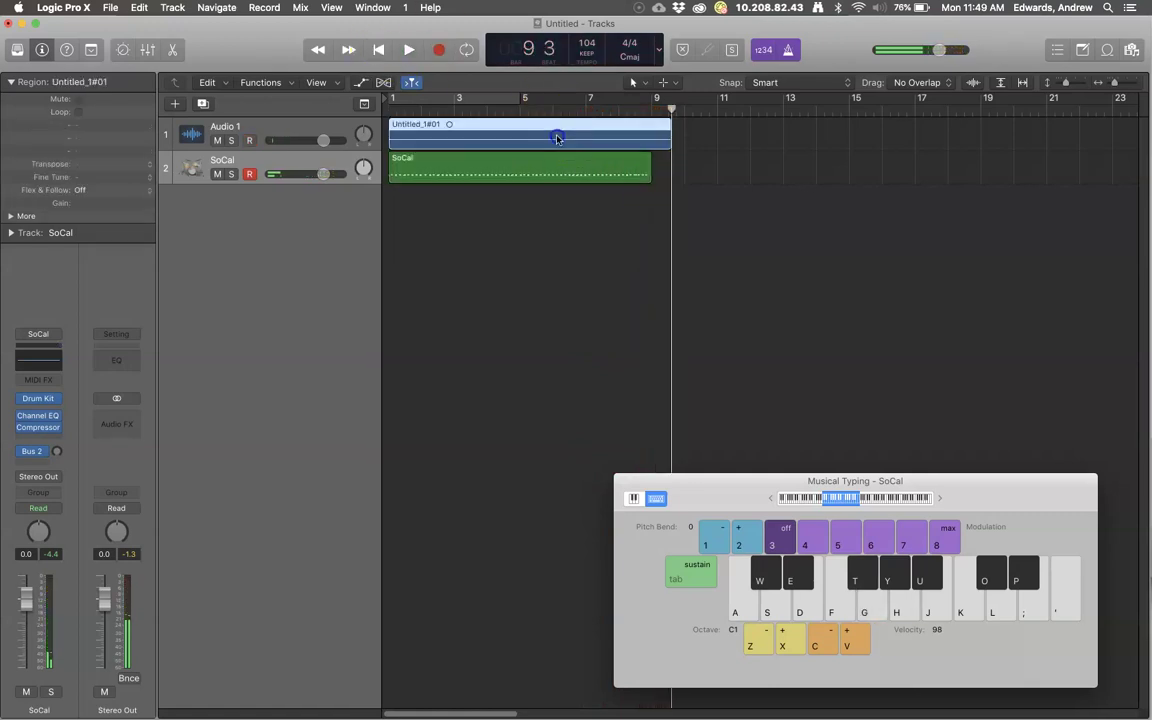
{"action": "key", "text": "Delete"}
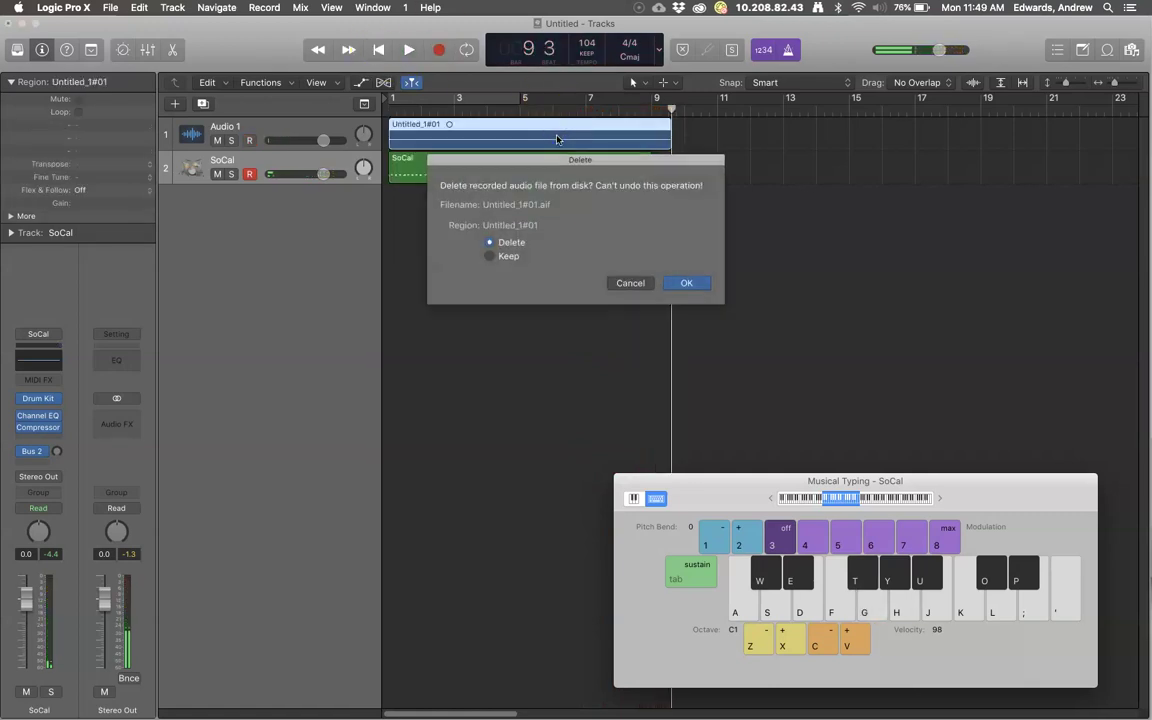
{"action": "left_click", "coordinate": [686, 284]}
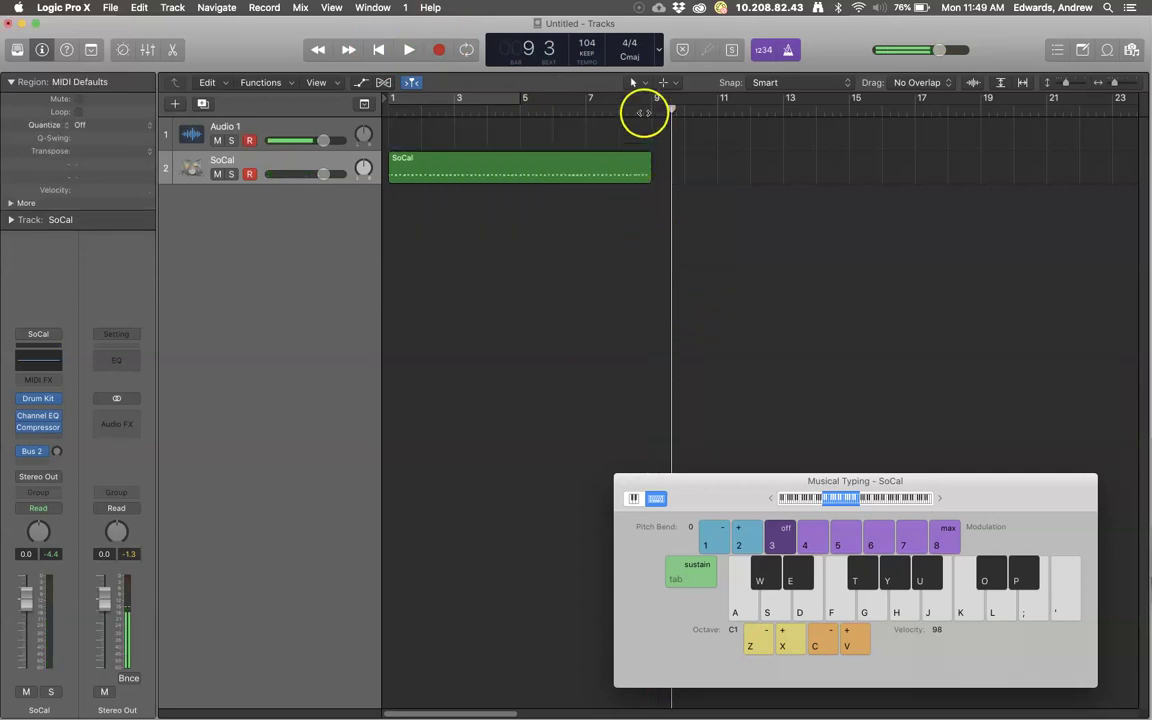
Close the Musical Typing window and open the recorded SoCal region in an enlarged Piano Roll editor.
{"action": "left_click", "coordinate": [590, 157]}
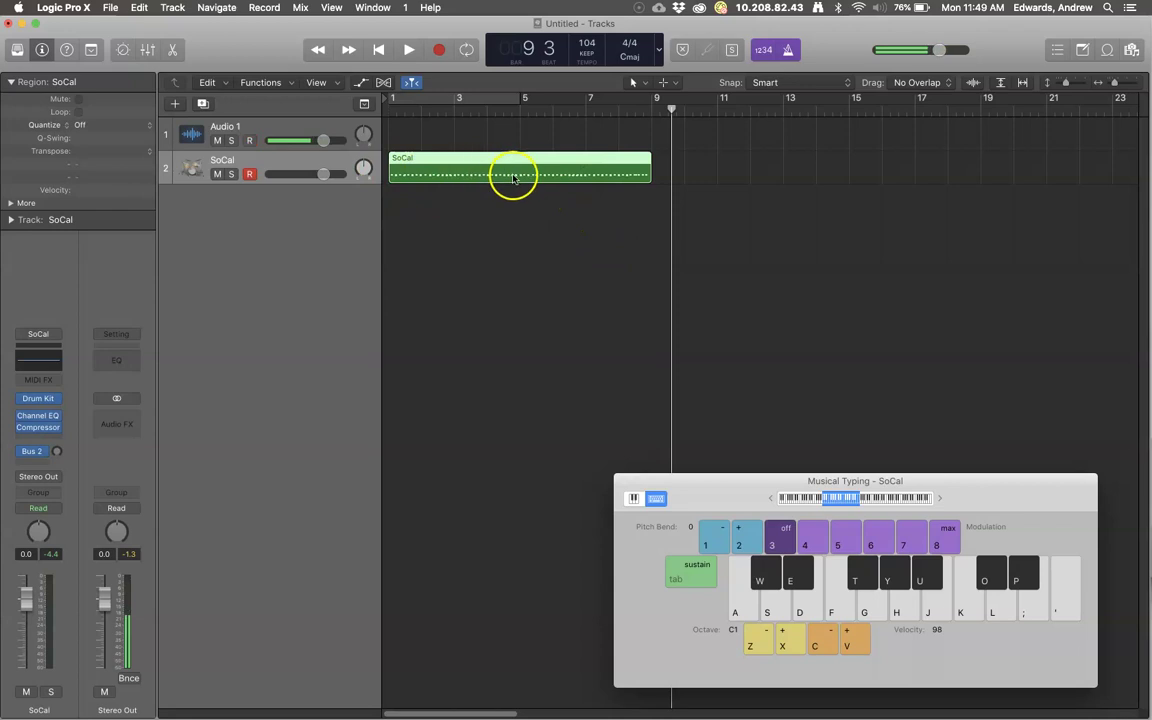
{"action": "left_click", "coordinate": [622, 482]}
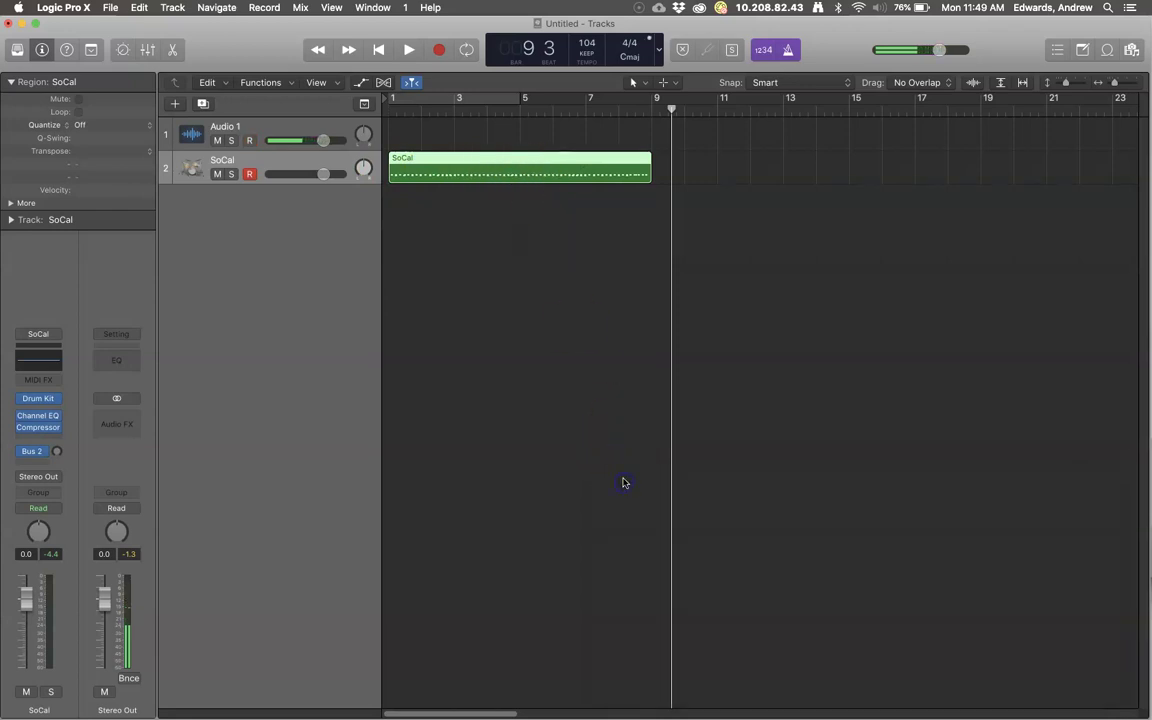
{"action": "double_click", "coordinate": [540, 171]}
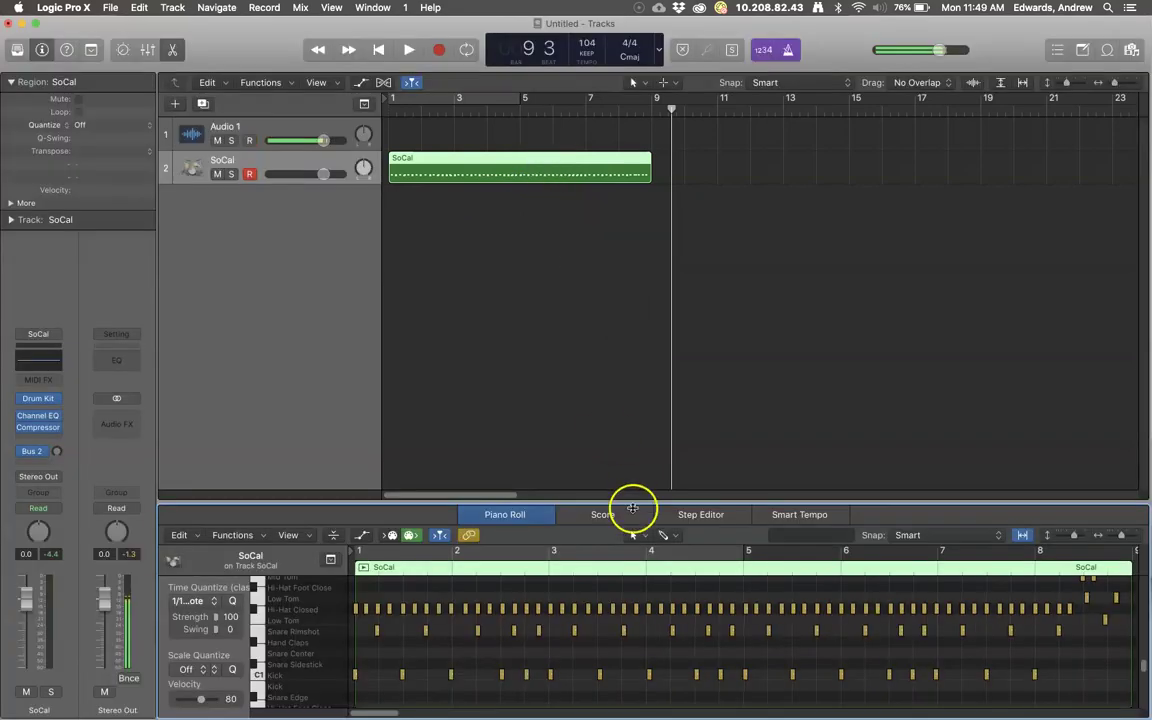
{"action": "left_click_drag", "start_coordinate": [632, 501], "coordinate": [630, 266]}
{"action": "scroll", "coordinate": [773, 496], "scroll_direction": "up", "scroll_amount": 3}
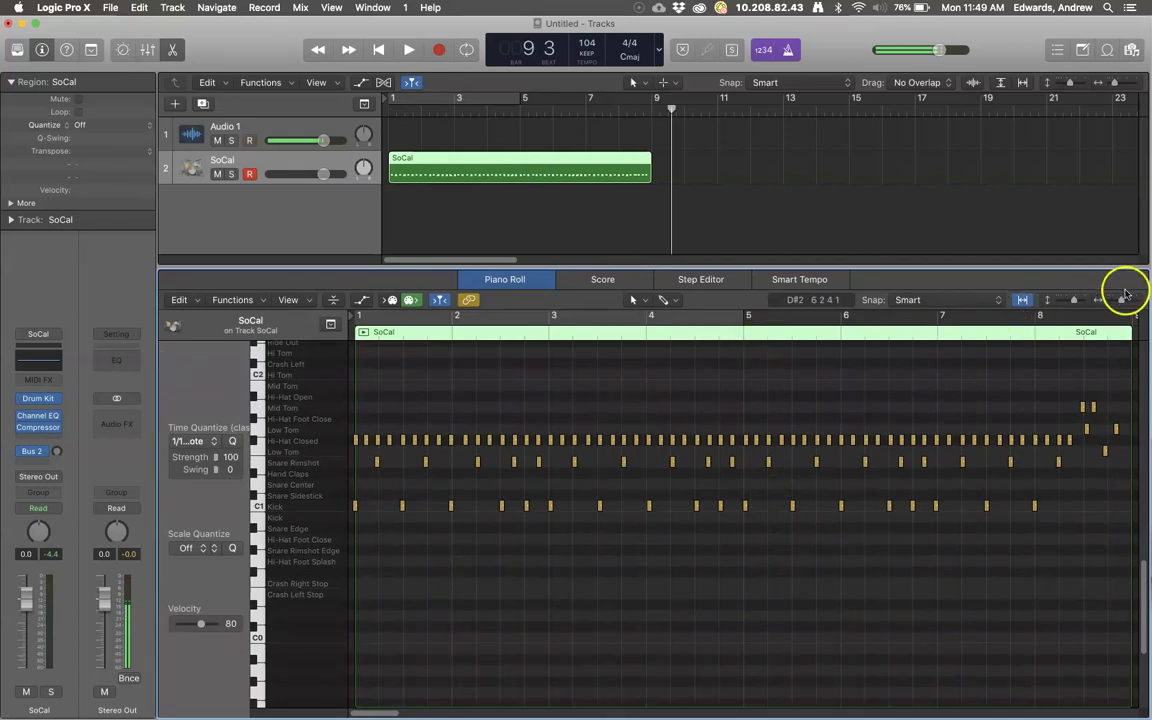
{"action": "left_click_drag", "start_coordinate": [1122, 301], "coordinate": [1132, 301]}
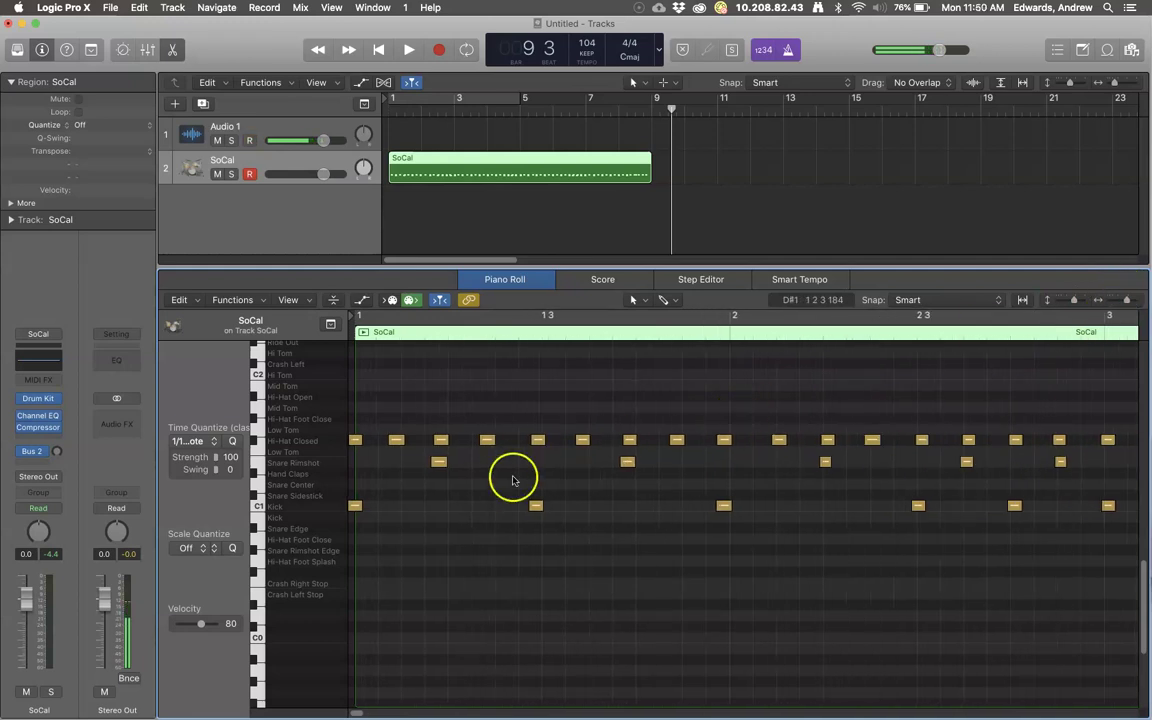
Audition the drum sounds on the Piano Roll keyboard, from the toms down through the hi-hat, snare and kick keys.
{"action": "scroll", "coordinate": [460, 485], "scroll_direction": "up", "scroll_amount": 1}
{"action": "scroll", "coordinate": [460, 485], "scroll_direction": "down", "scroll_amount": 1}
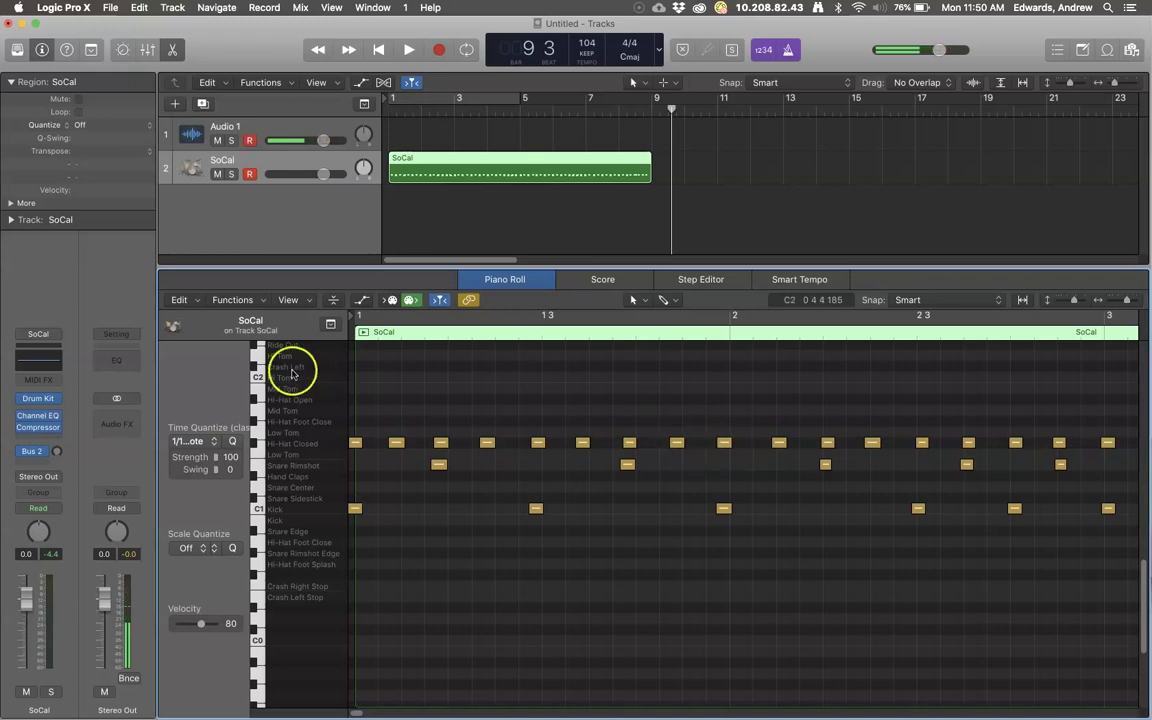
{"action": "left_click", "coordinate": [259, 372]}
{"action": "left_click_drag", "start_coordinate": [252, 437], "coordinate": [252, 494]}
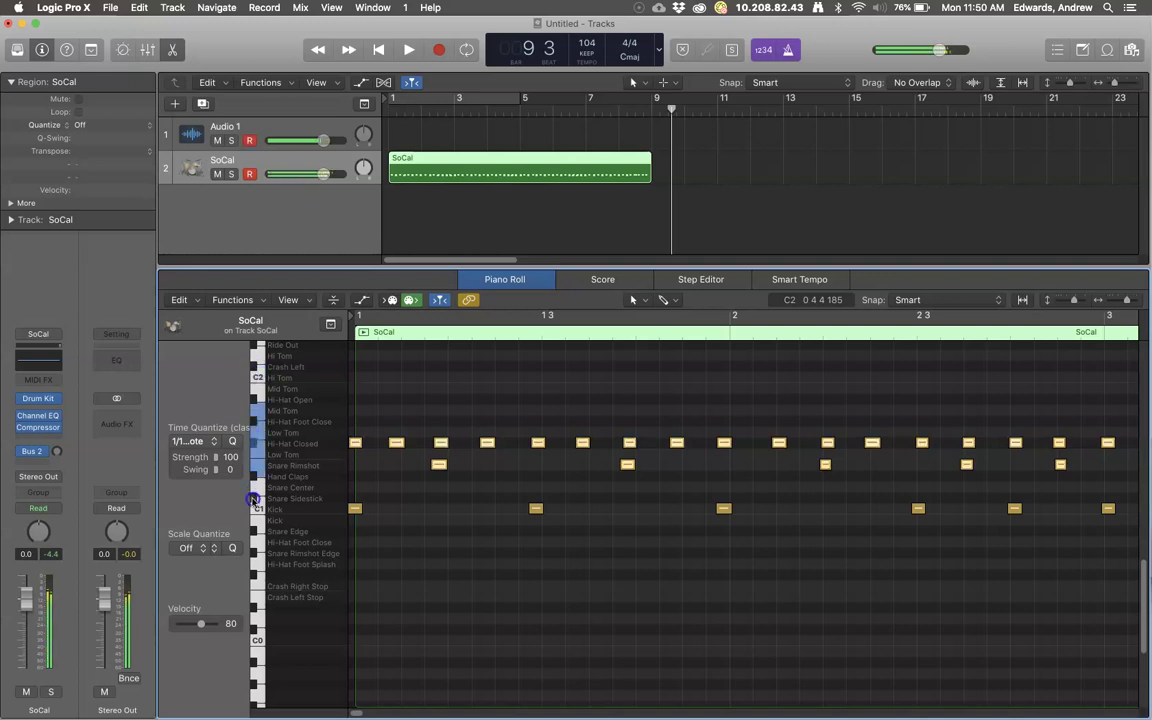
{"action": "left_click_drag", "start_coordinate": [254, 567], "coordinate": [256, 567]}
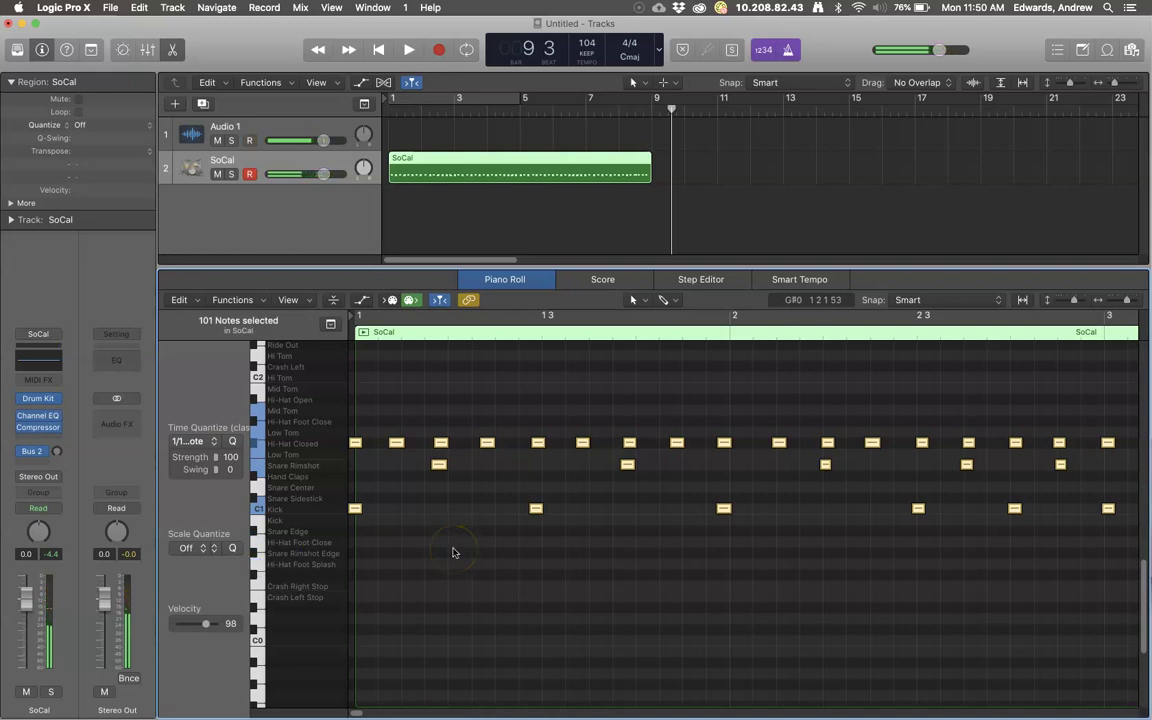
Widen the Piano Roll's inspector area so the Time Quantize settings show in full.
{"action": "left_click", "coordinate": [452, 552]}
{"action": "key", "text": "super+z"}
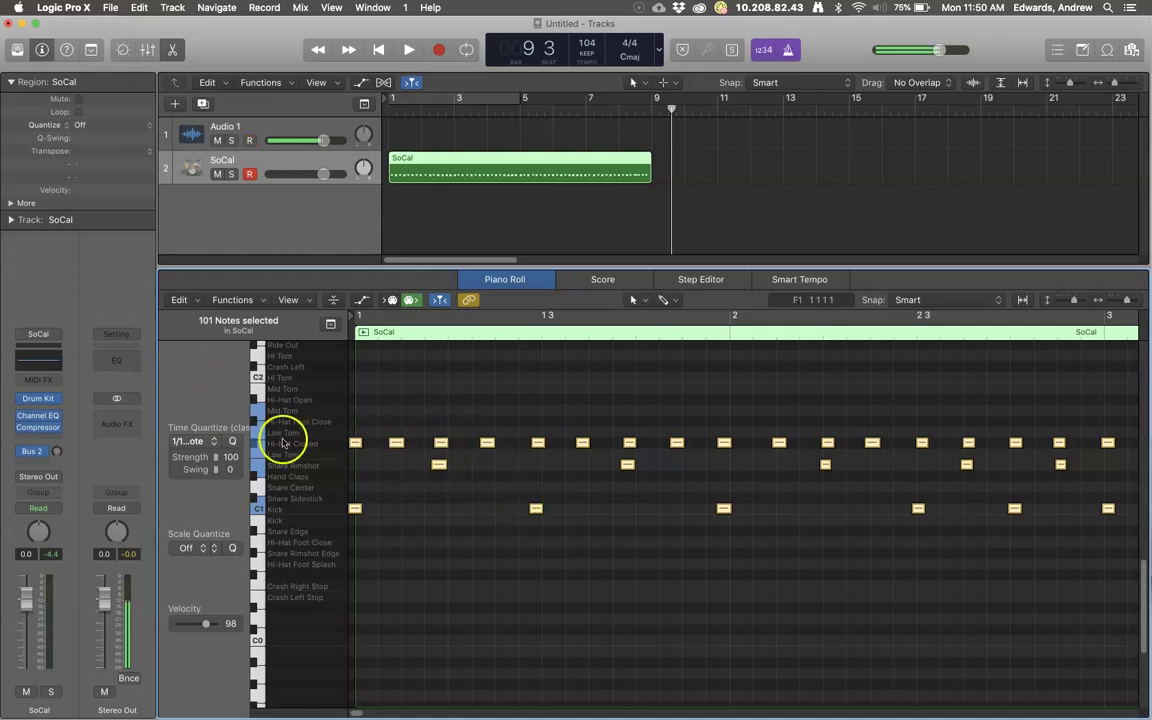
{"action": "left_click_drag", "start_coordinate": [250, 408], "coordinate": [264, 412]}
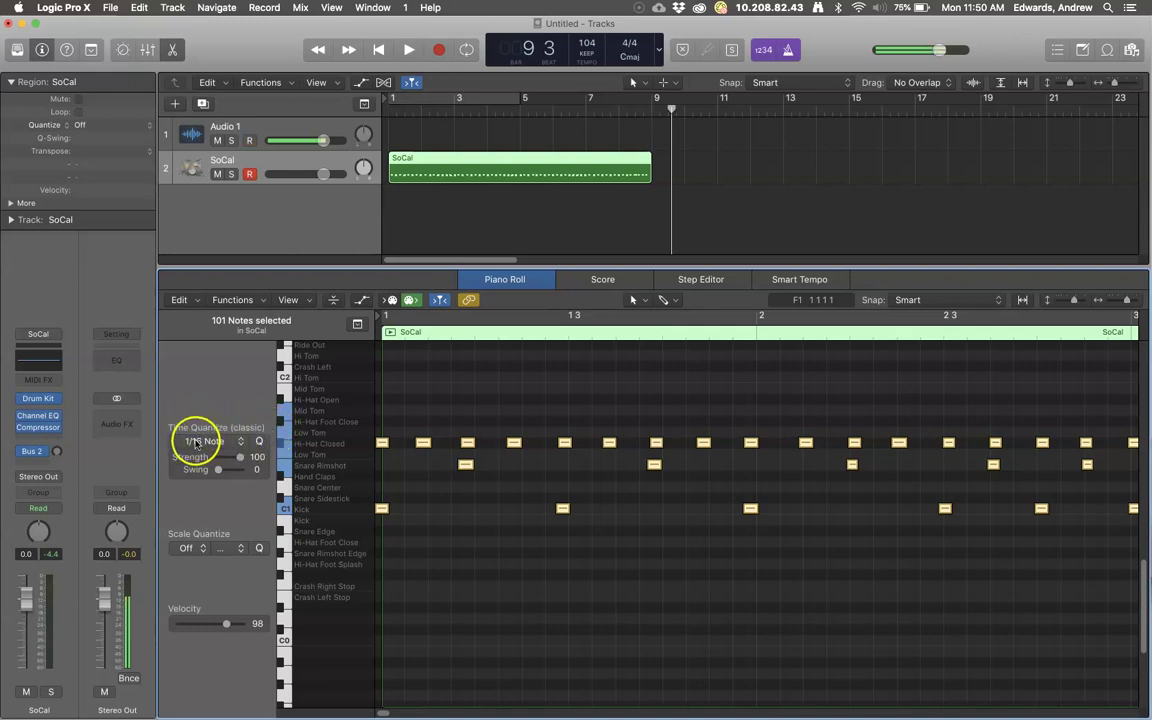
Try quantizing all selected drum notes to 1/16 notes, and undo the quantization.
{"action": "left_click", "coordinate": [260, 443]}
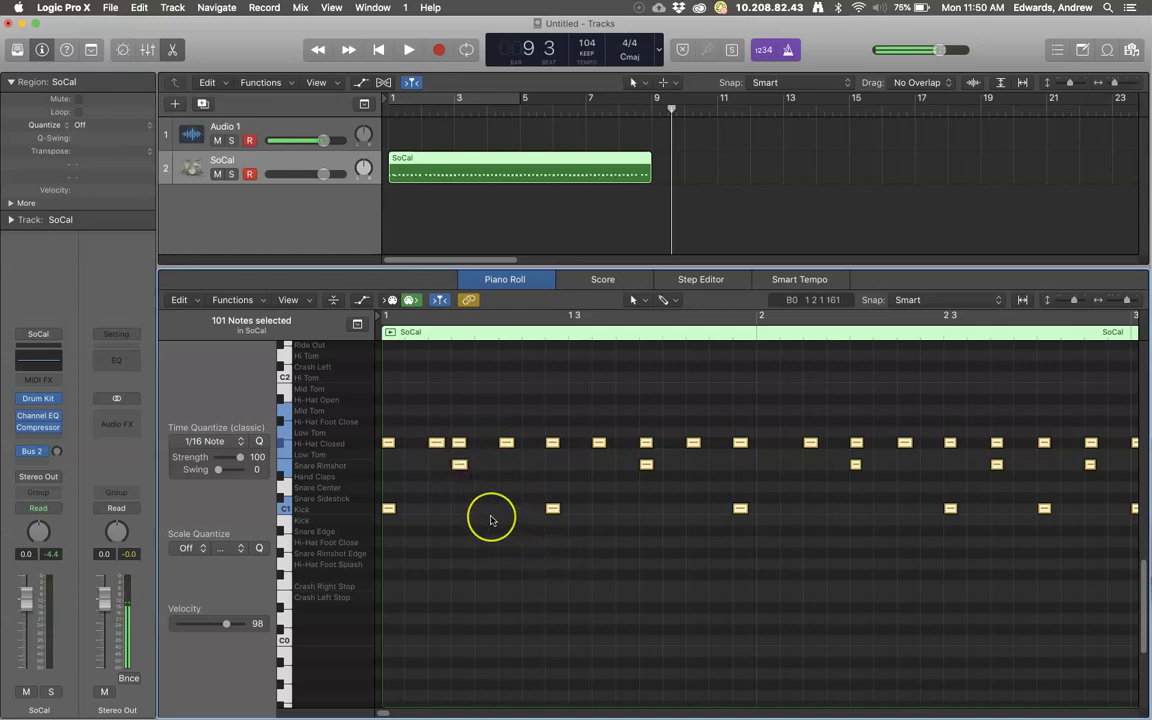
{"action": "key", "text": "q"}
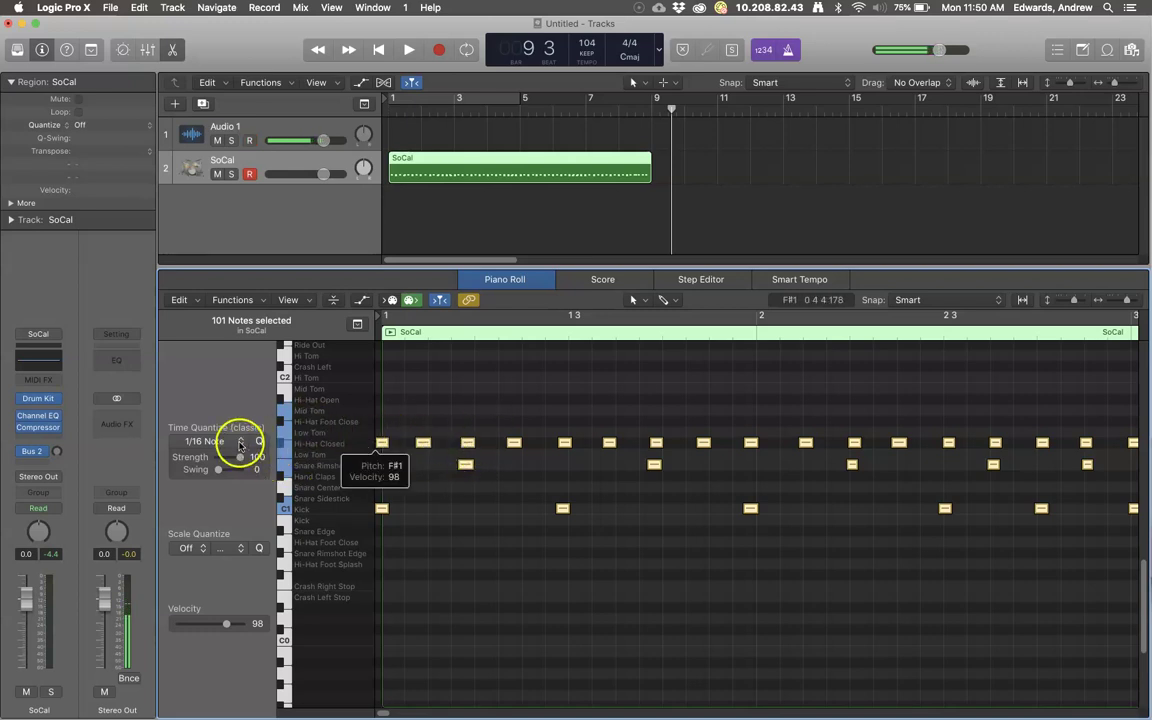
Quantize all selected SoCal notes to 1/8 notes and check their alignment through the tom fill in bar 8.
{"action": "left_click", "coordinate": [240, 443]}
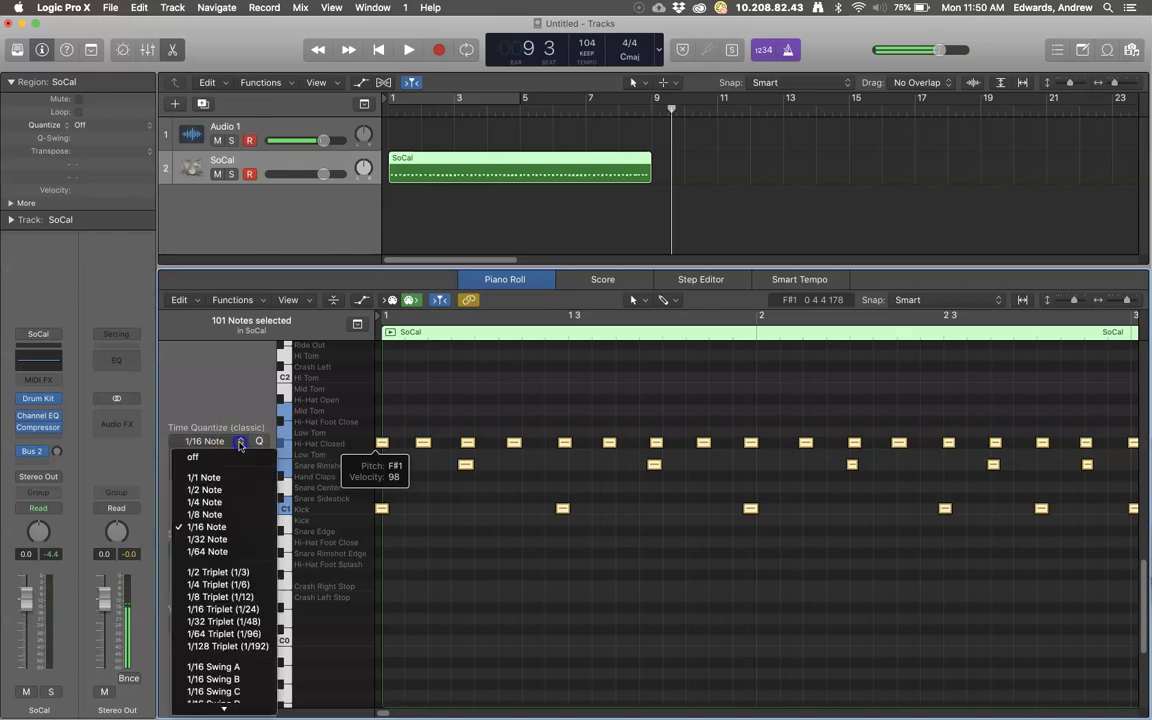
{"action": "left_click", "coordinate": [227, 515]}
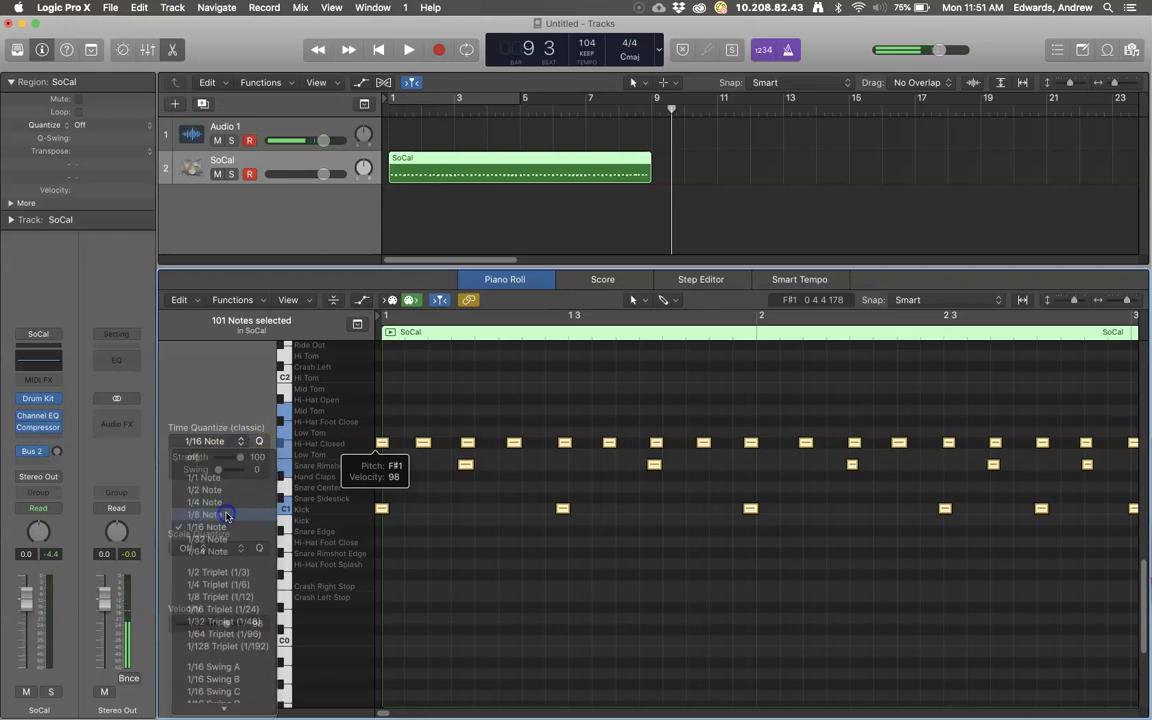
{"action": "left_click", "coordinate": [258, 447]}
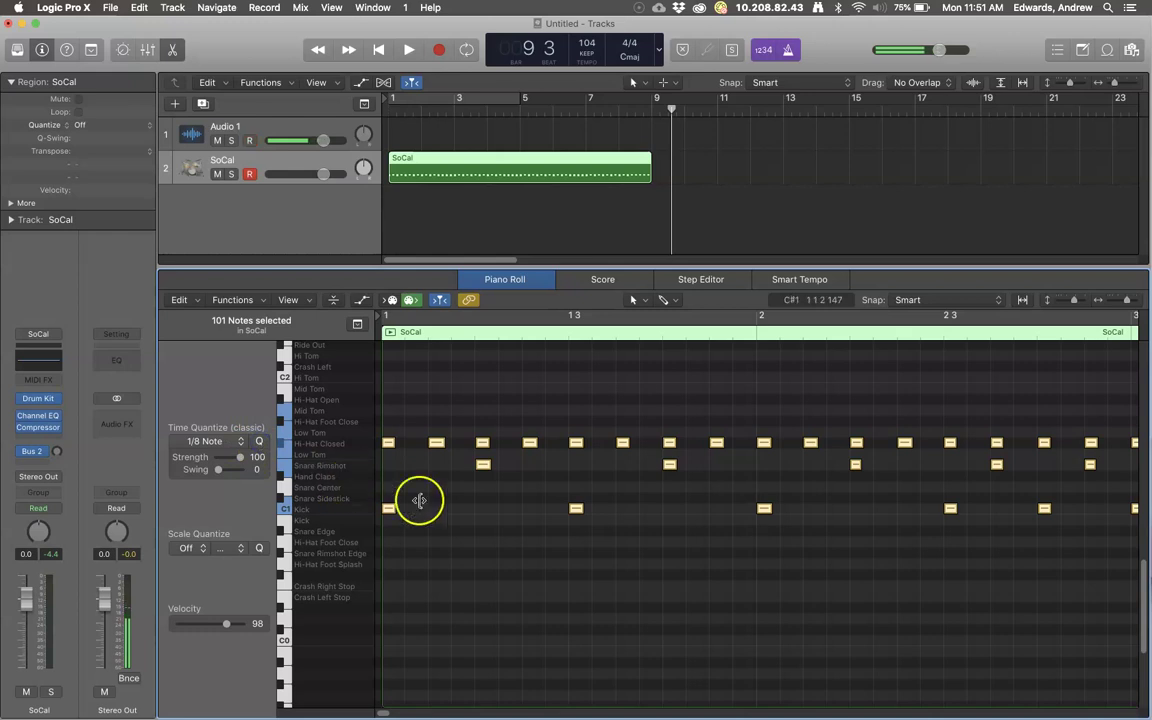
{"action": "scroll", "coordinate": [715, 442], "scroll_direction": "right", "scroll_amount": 5}
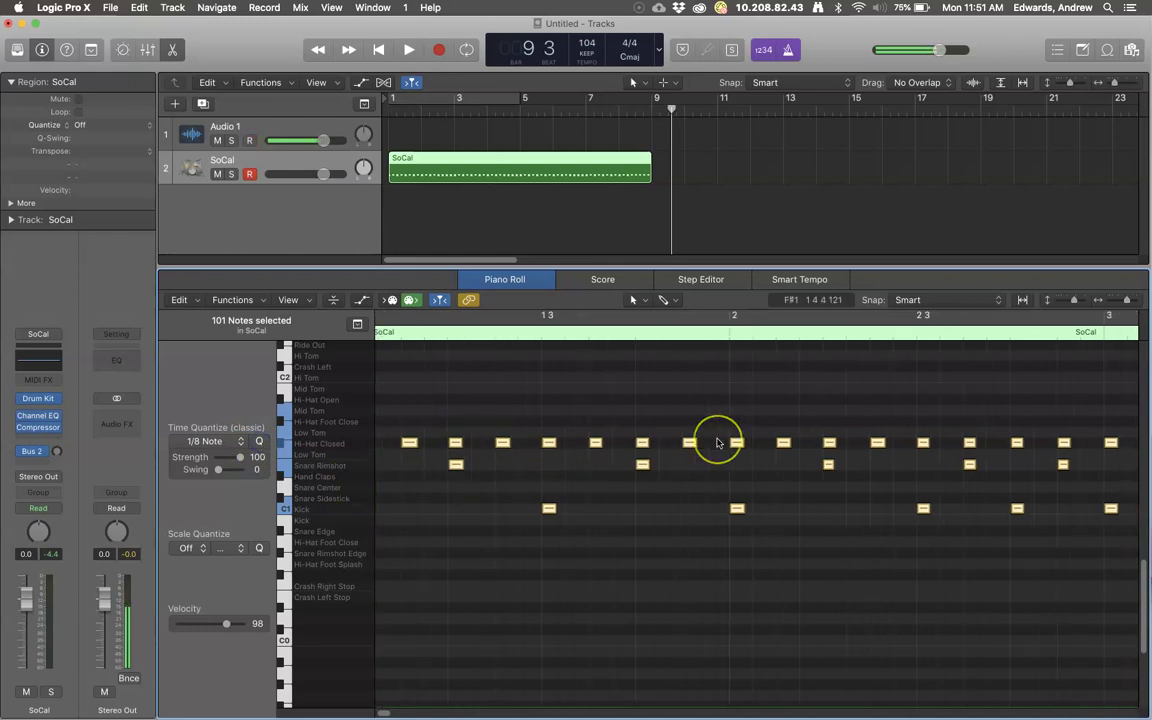
{"action": "scroll", "coordinate": [717, 442], "scroll_direction": "right", "scroll_amount": 10}
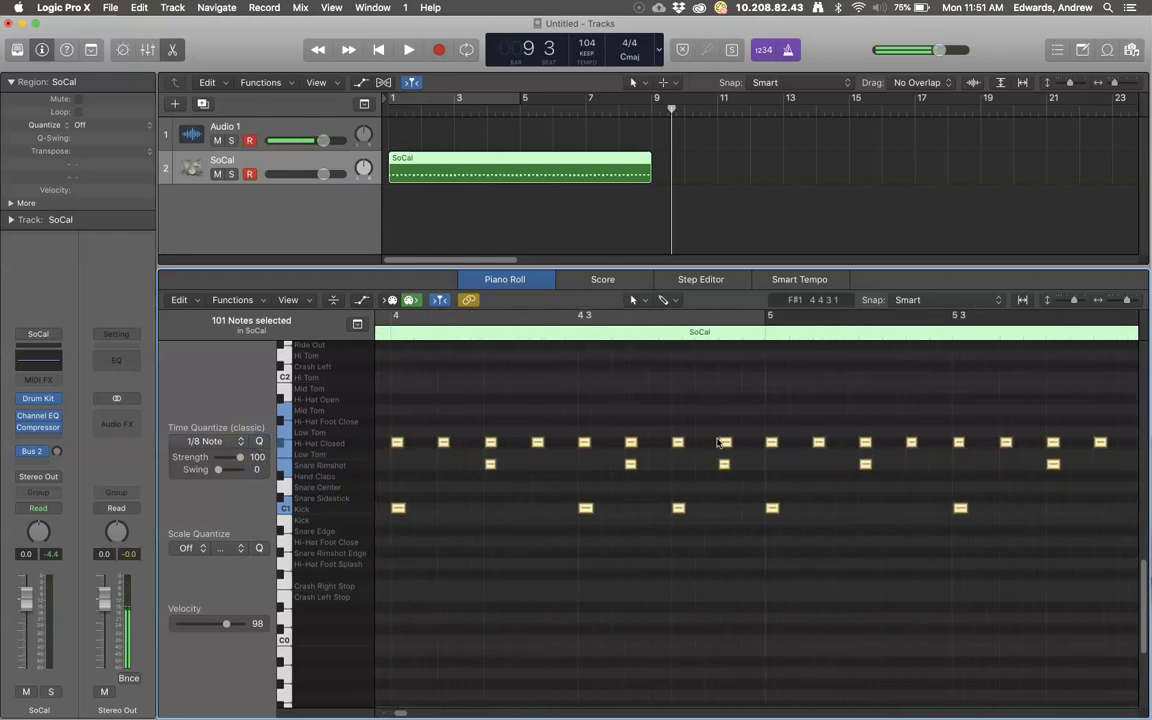
{"action": "scroll", "coordinate": [717, 442], "scroll_direction": "right", "scroll_amount": 8}
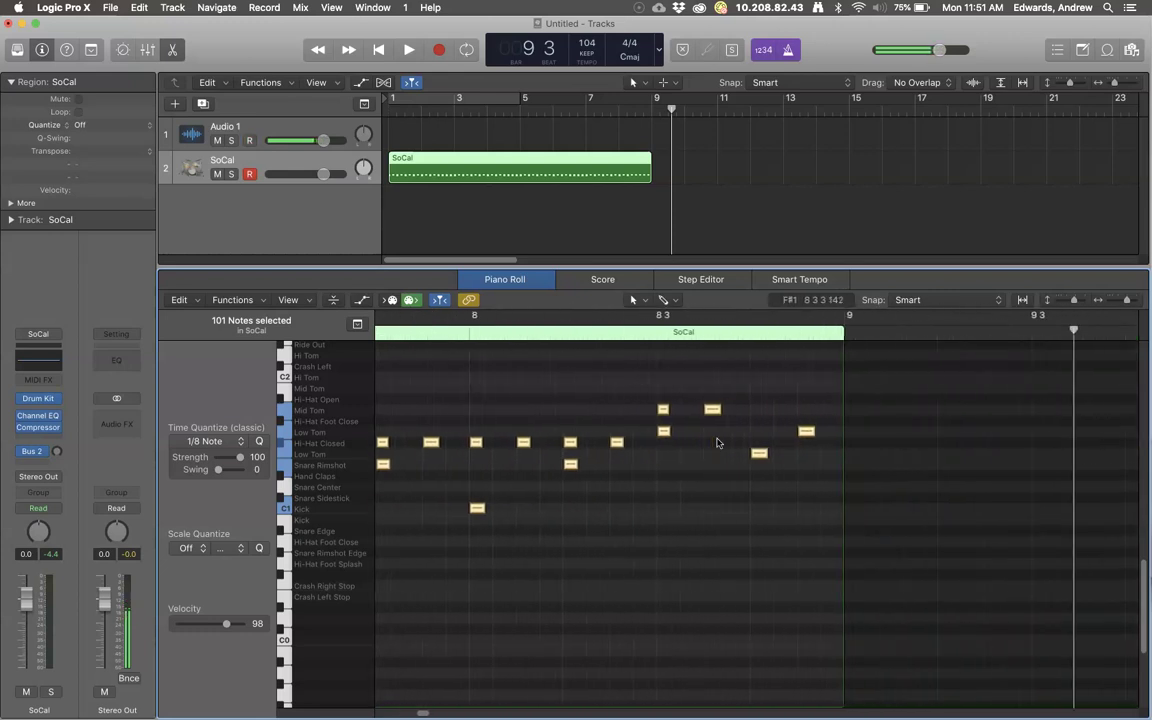
{"action": "scroll", "coordinate": [717, 442], "scroll_direction": "left", "scroll_amount": 12}
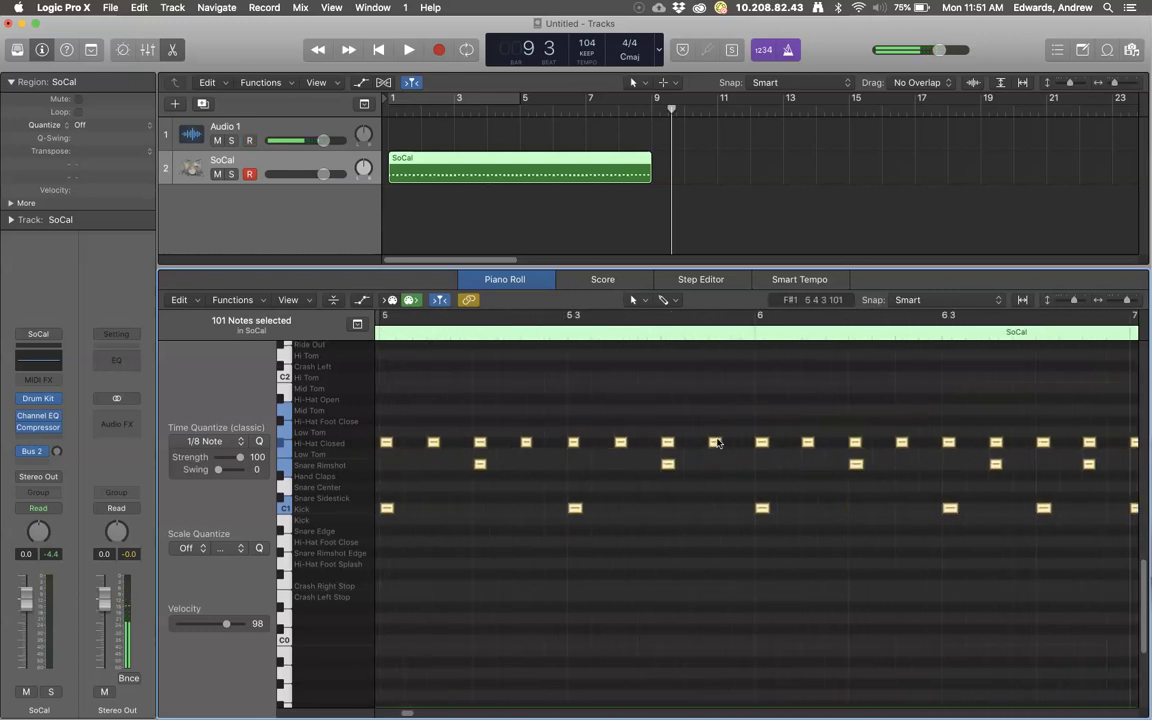
{"action": "scroll", "coordinate": [717, 442], "scroll_direction": "left", "scroll_amount": 4}
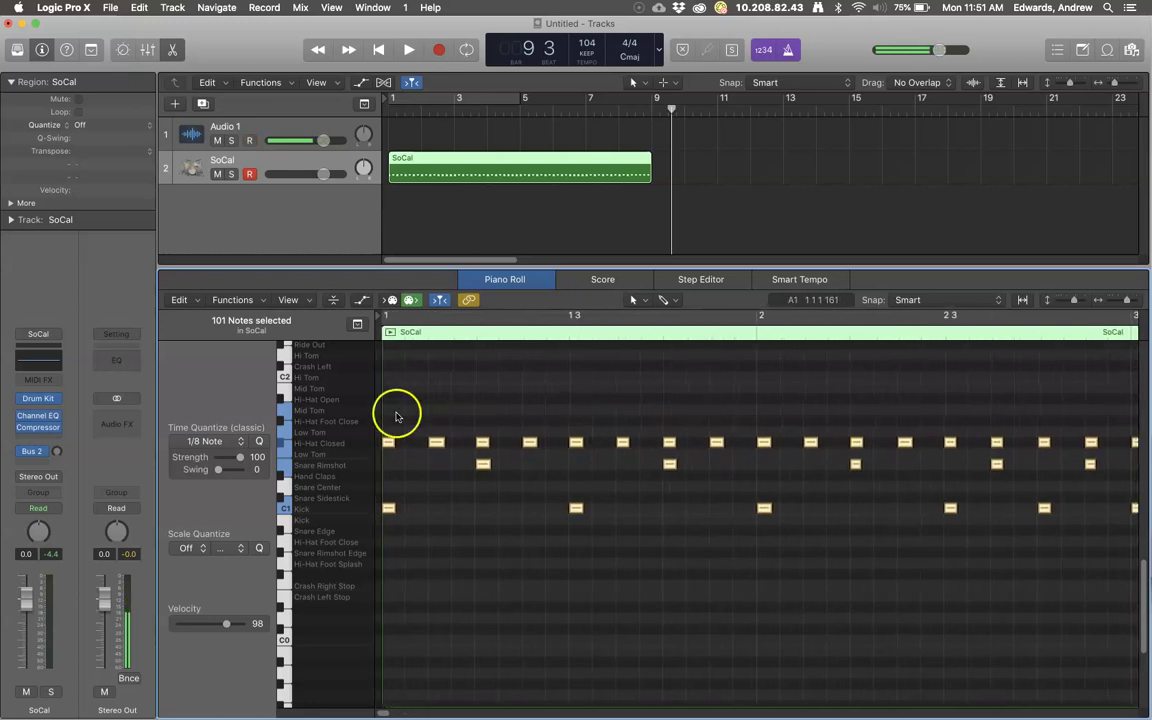
Play the quantized drum part from the beginning, stop around bar 5, and set the playhead at bar 5.
{"action": "left_click", "coordinate": [377, 48]}
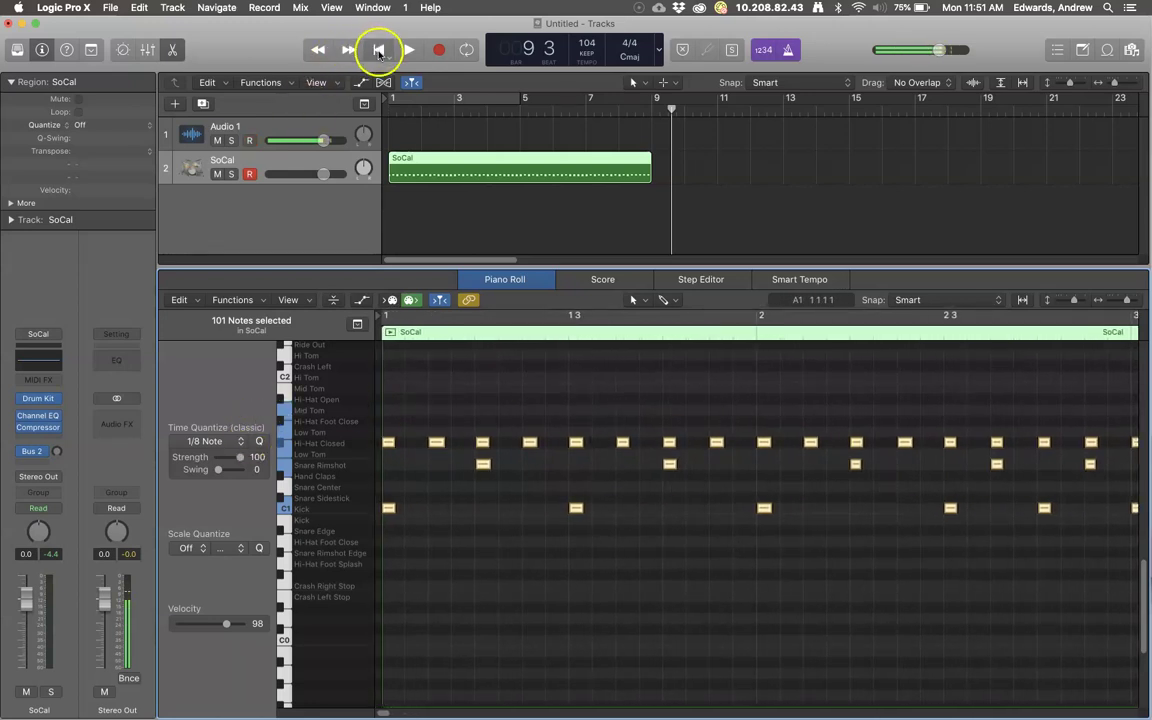
{"action": "left_click", "coordinate": [412, 49]}
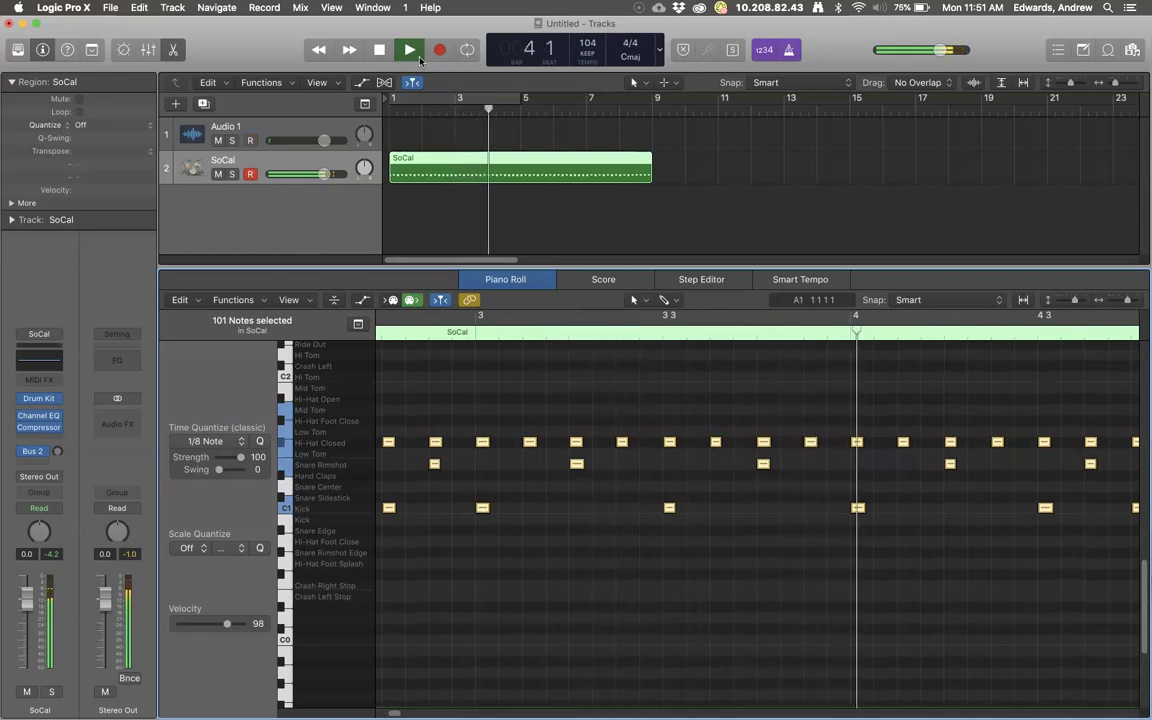
{"action": "left_click", "coordinate": [379, 49]}
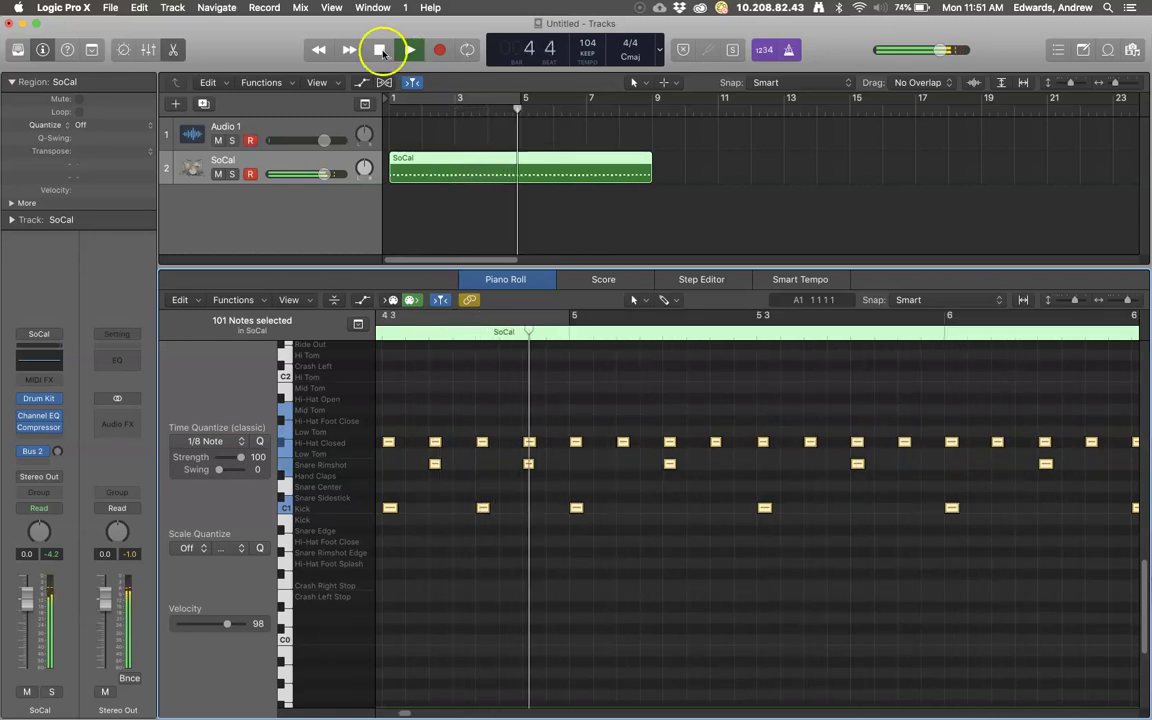
{"action": "left_click", "coordinate": [590, 322]}
{"action": "scroll", "coordinate": [617, 399], "scroll_direction": "left", "scroll_amount": 10}
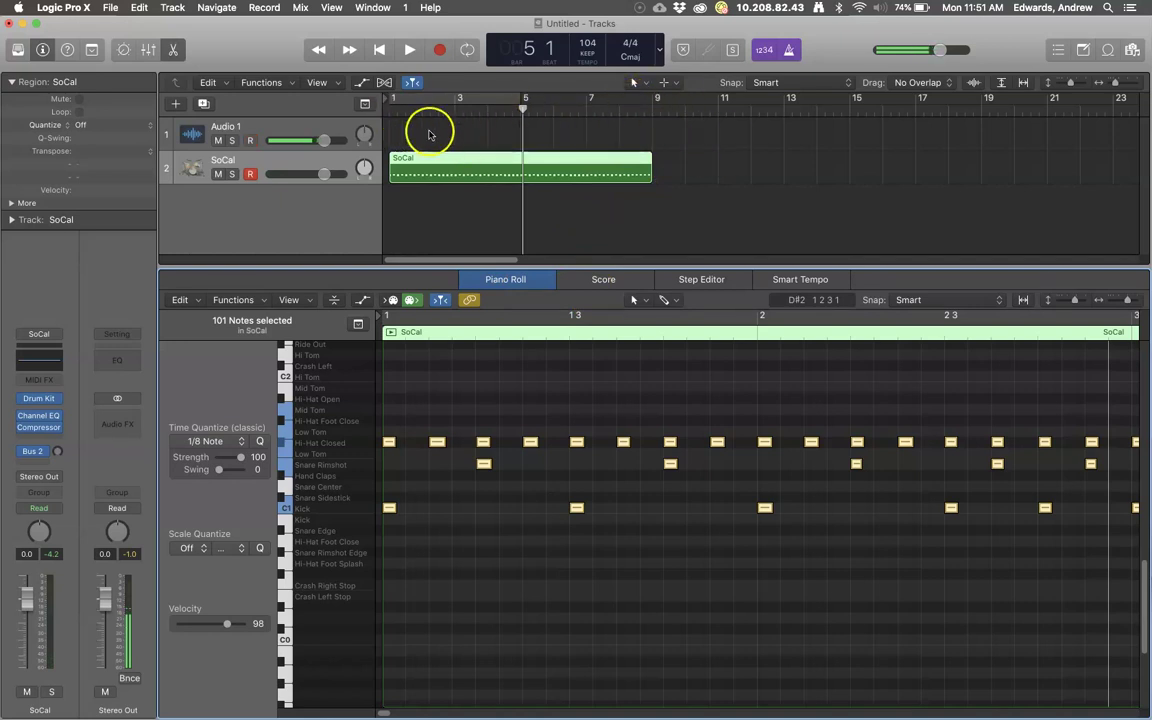
Try a 1/16 Note time quantize on the selected drum notes for comparison.
{"action": "left_click", "coordinate": [790, 49]}
{"action": "left_click", "coordinate": [238, 443]}
{"action": "left_click", "coordinate": [212, 530]}
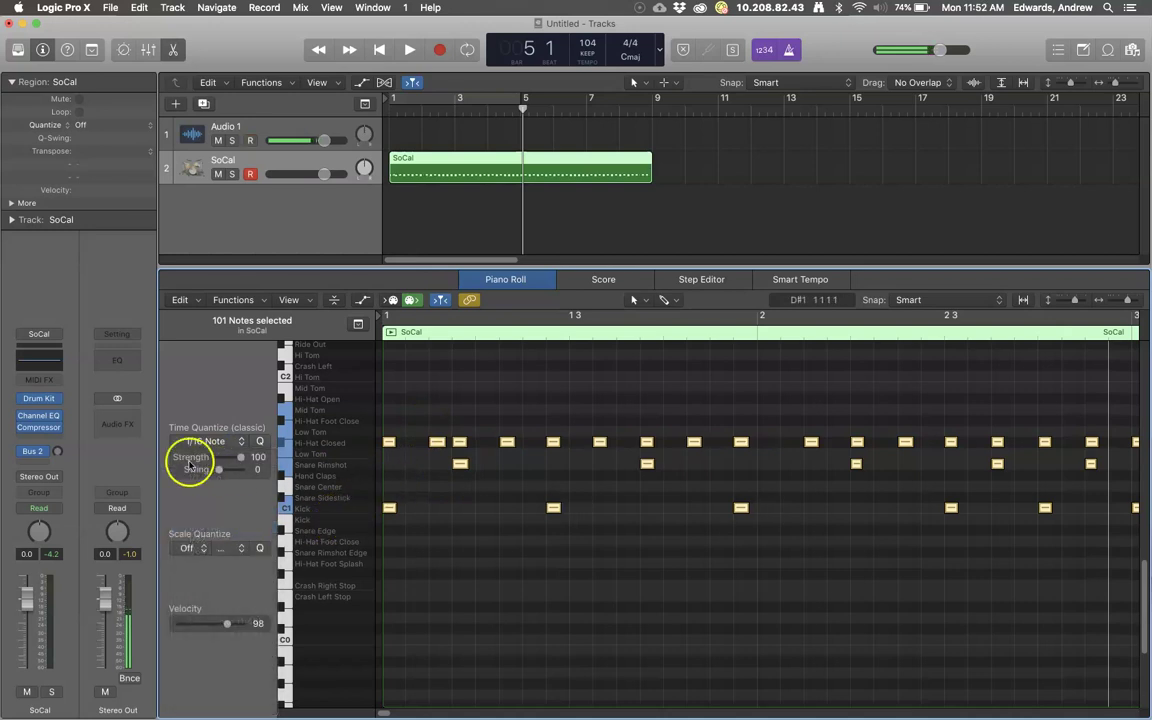
Set the time quantize of the selected drum notes to 1/8 Note and deselect all notes.
{"action": "left_click", "coordinate": [239, 442]}
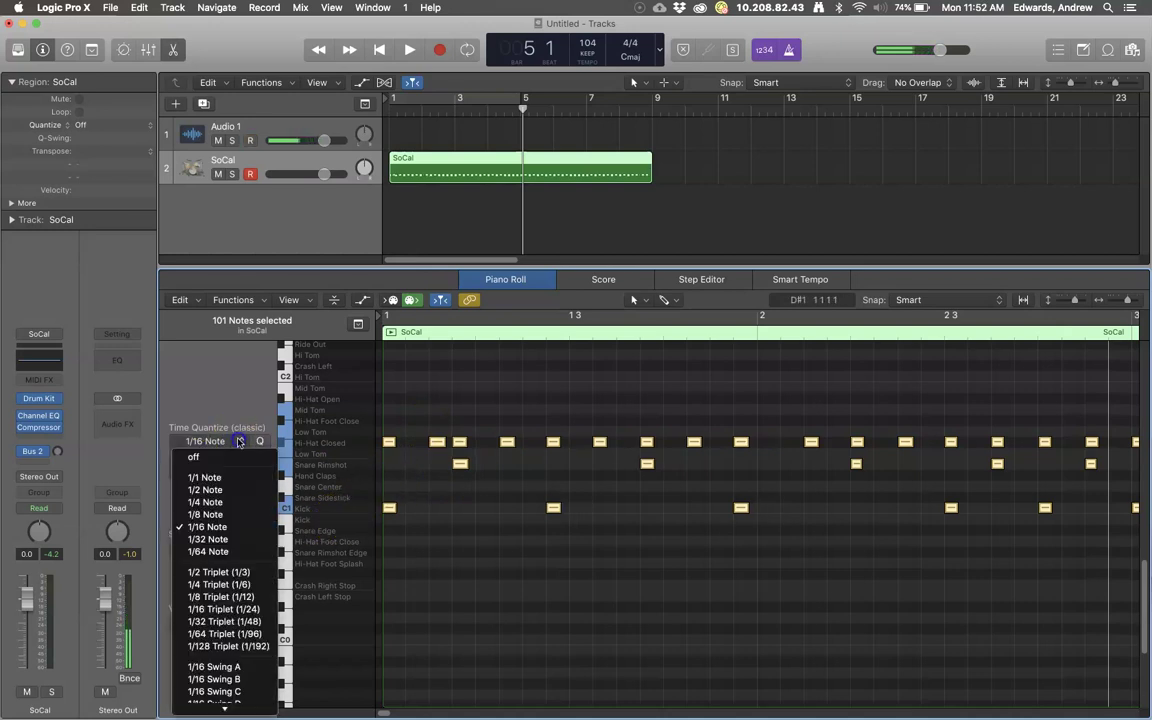
{"action": "left_click", "coordinate": [238, 515]}
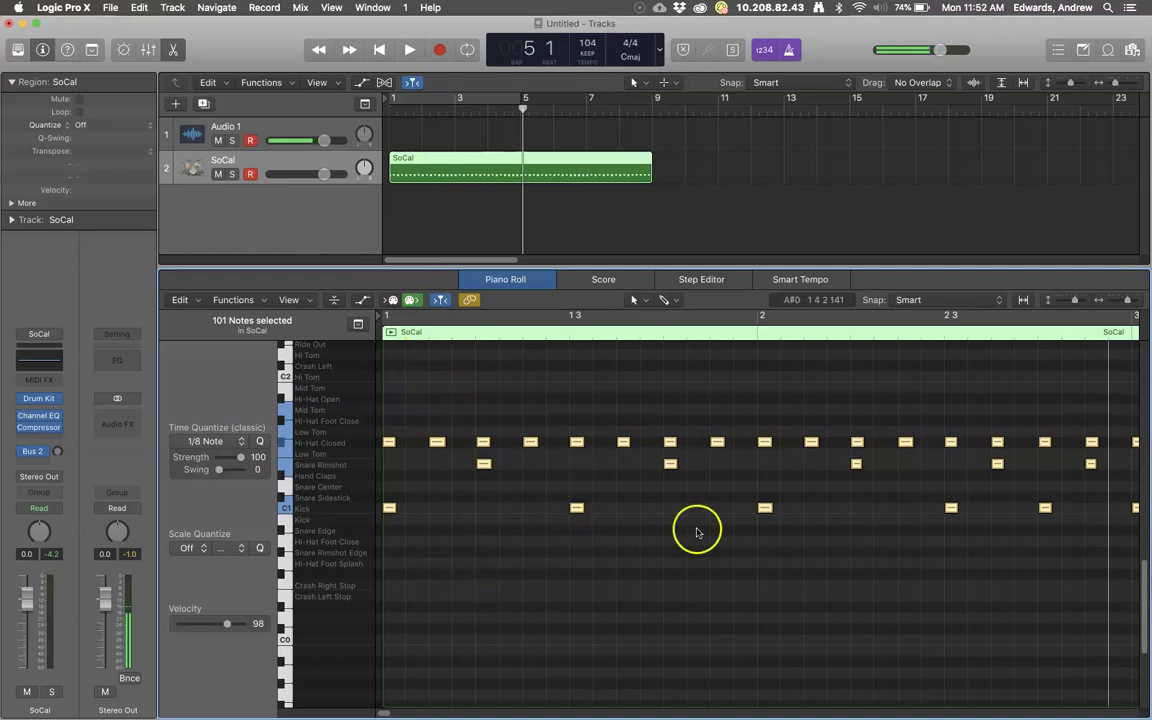
{"action": "left_click", "coordinate": [414, 400]}
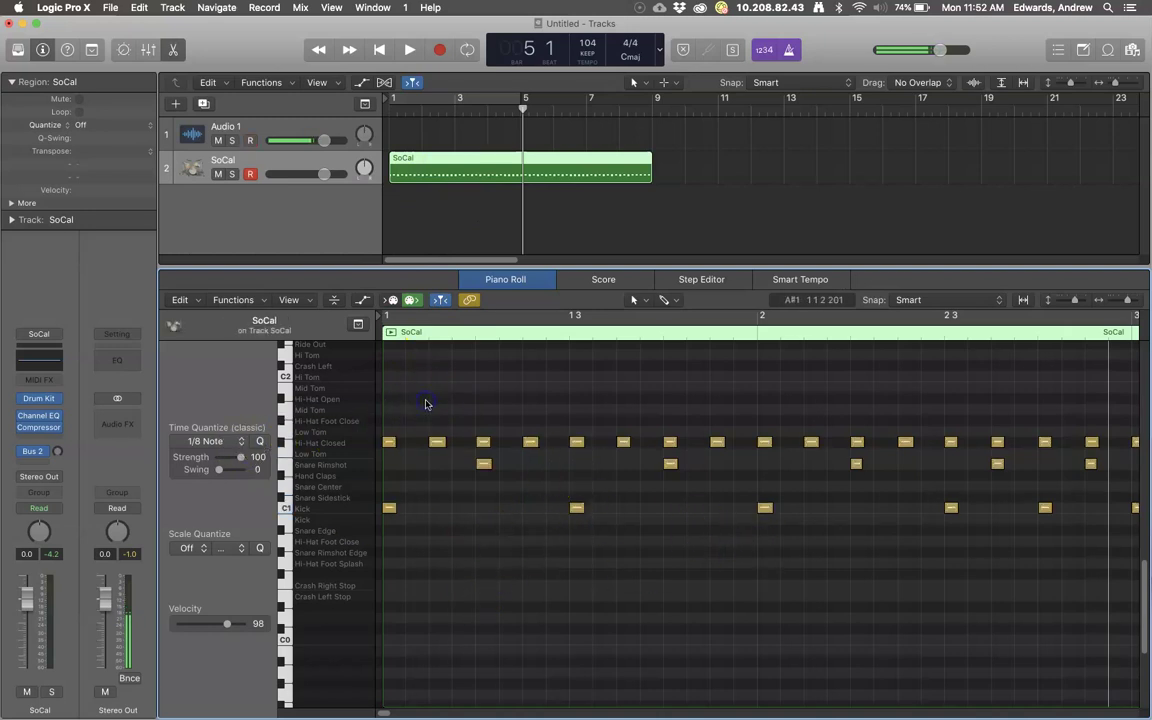